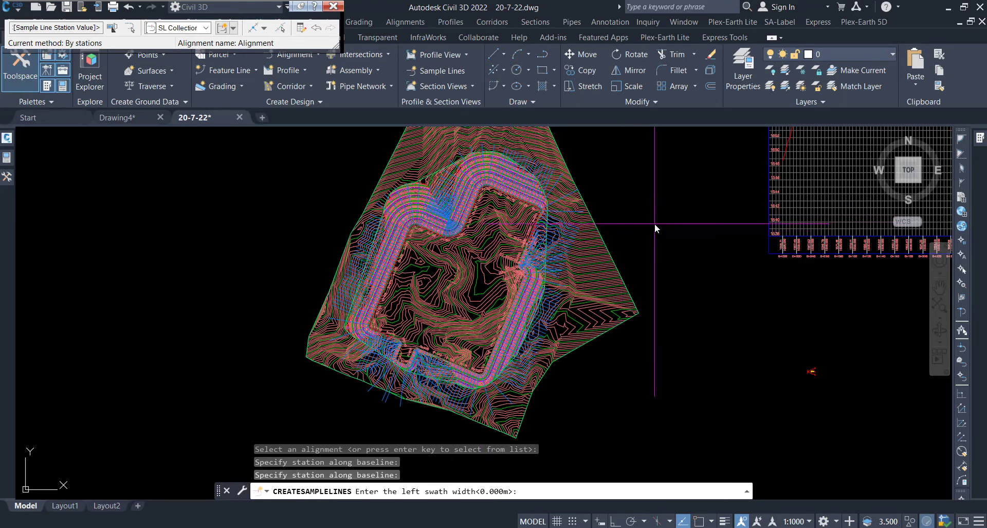
# Step: Exit sample line creation and run the corridor Section Points Report from the Reports Manager
pyautogui.press('Return')
pyautogui.click(333, 7)
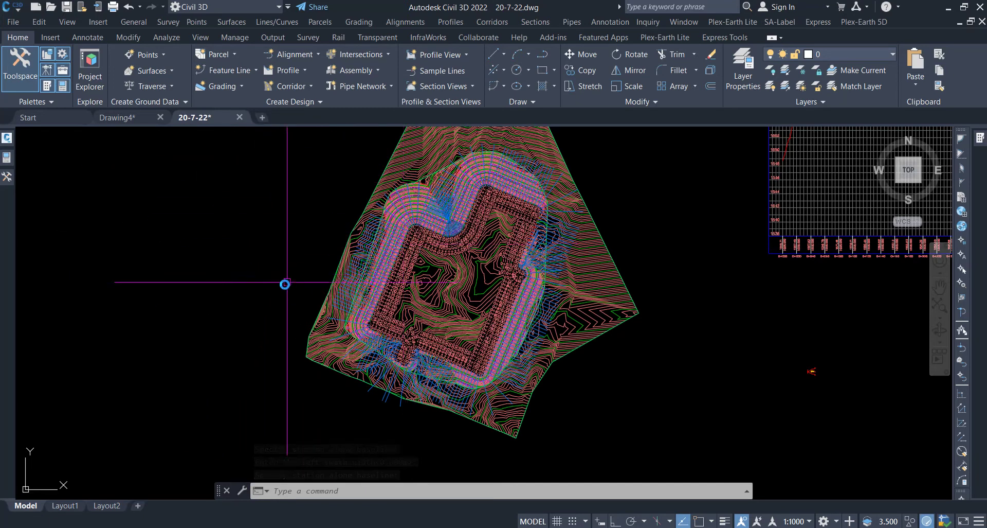
pyautogui.click(8, 177)
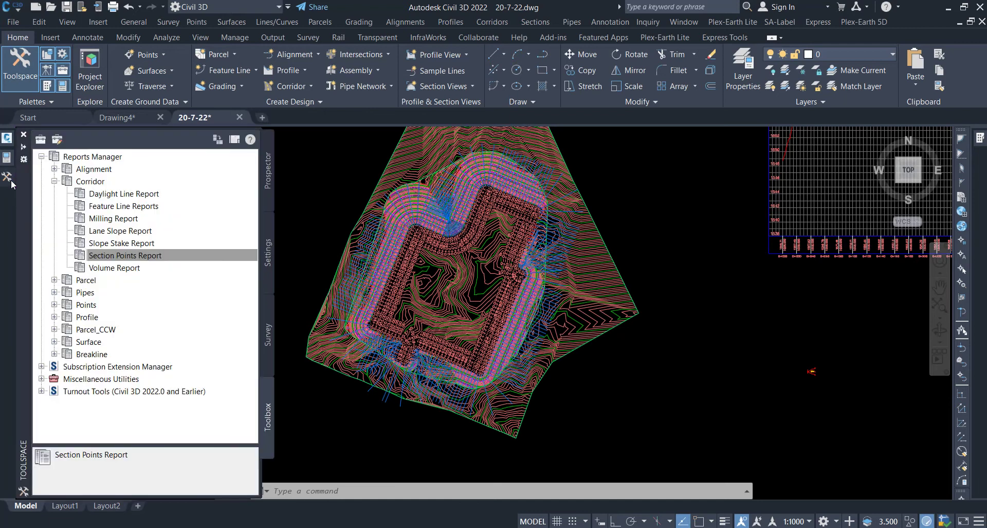
pyautogui.rightClick(113, 260)
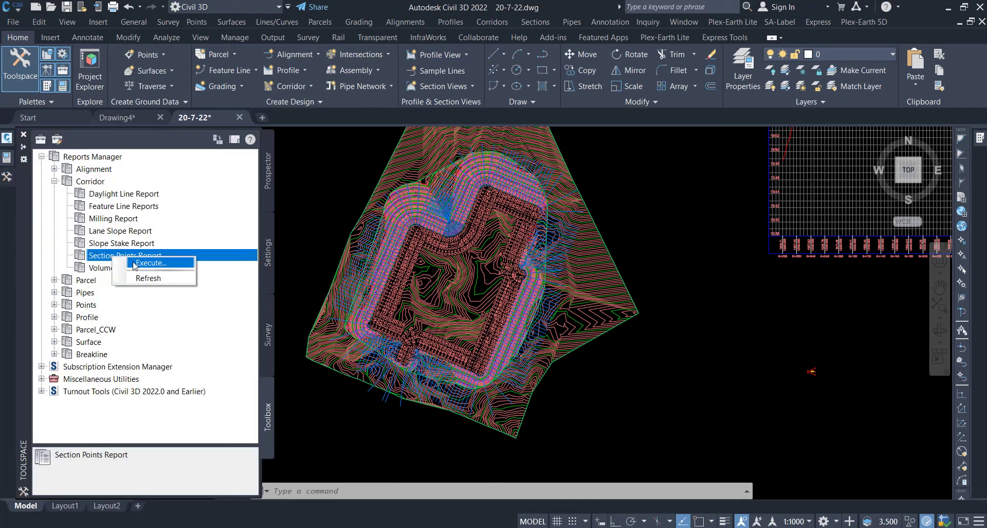
pyautogui.click(135, 264)
pyautogui.press('Return')
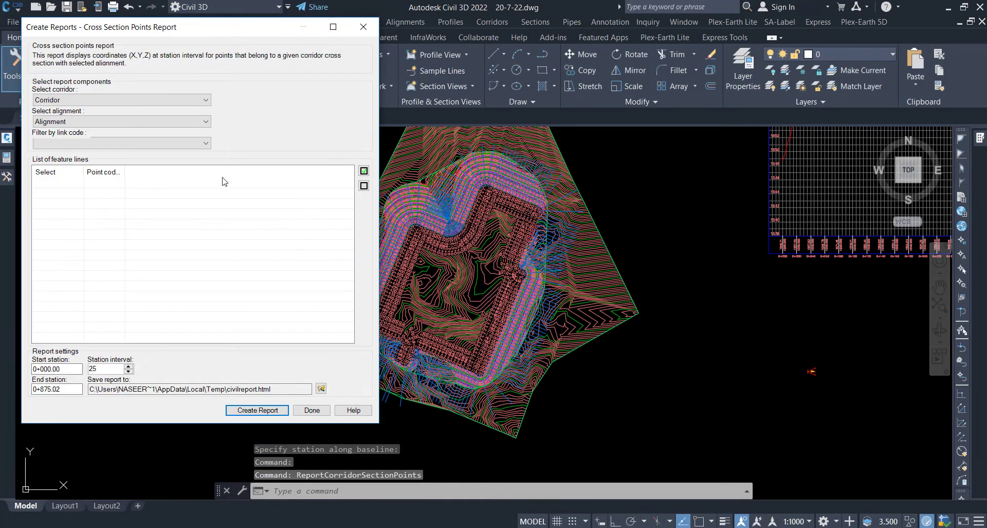
# Step: Filter the cross section points report by link code All, set the station interval to 5, and create the report
pyautogui.click(200, 144)
pyautogui.click(186, 157)
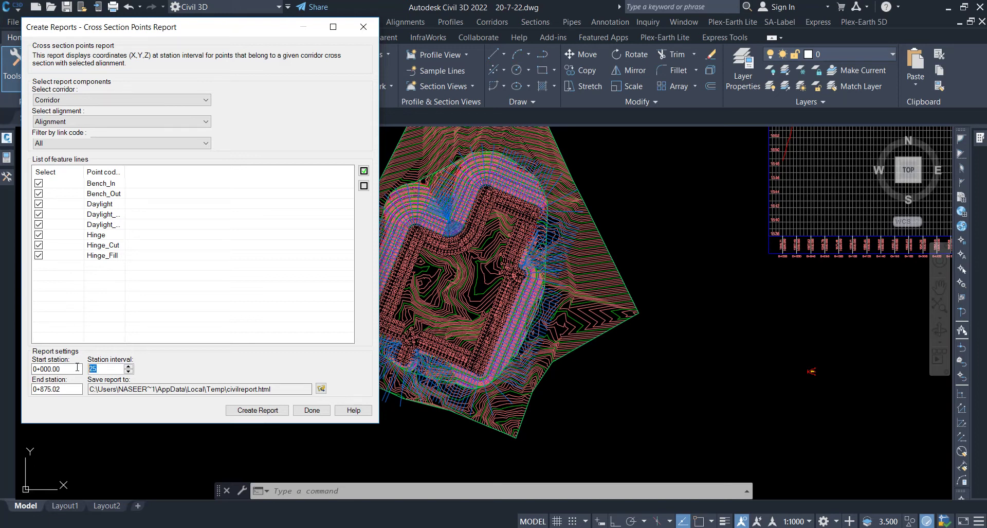
pyautogui.write('5')
pyautogui.click(264, 412)
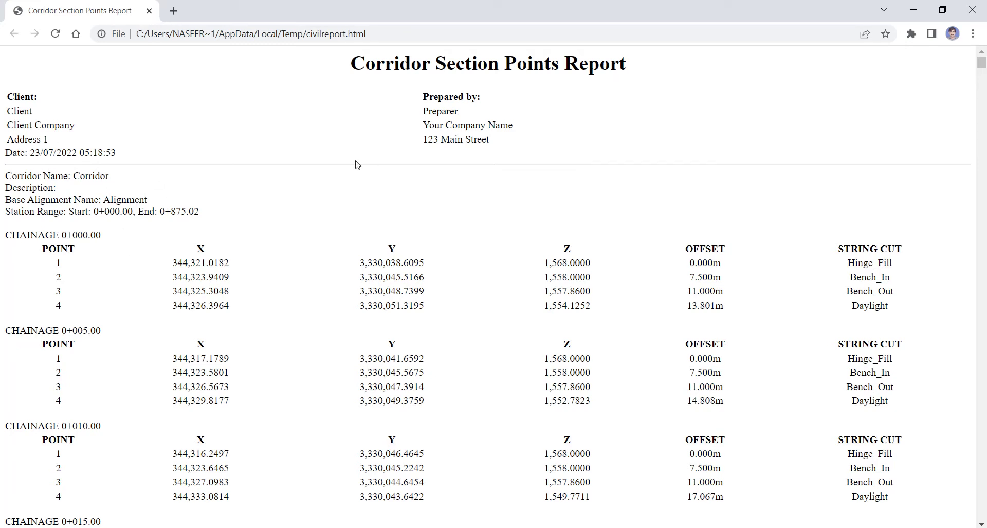
# Step: Copy the entire Corridor Section Points Report from the browser into a blank Excel workbook starting at cell A1
pyautogui.hotkey('ctrl', 'a')
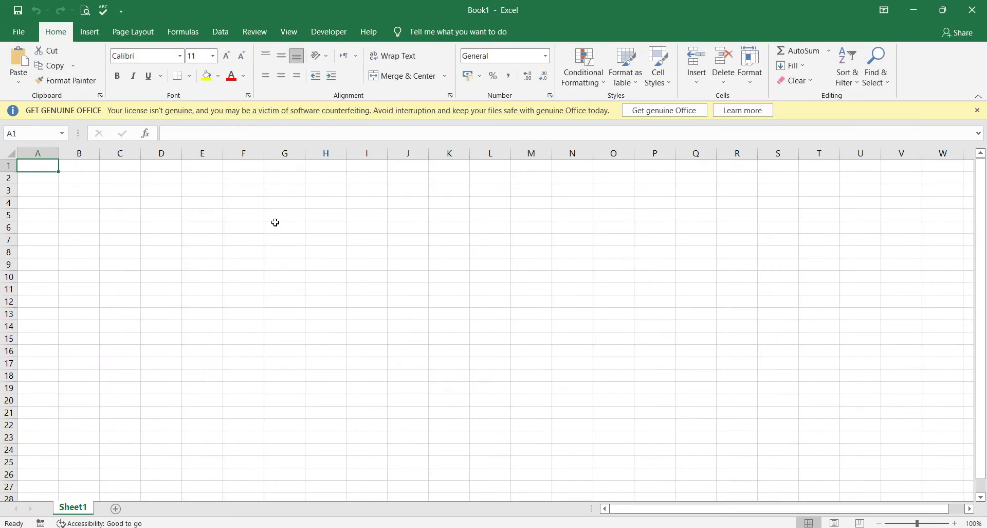
pyautogui.hotkey('ctrl', 'v')
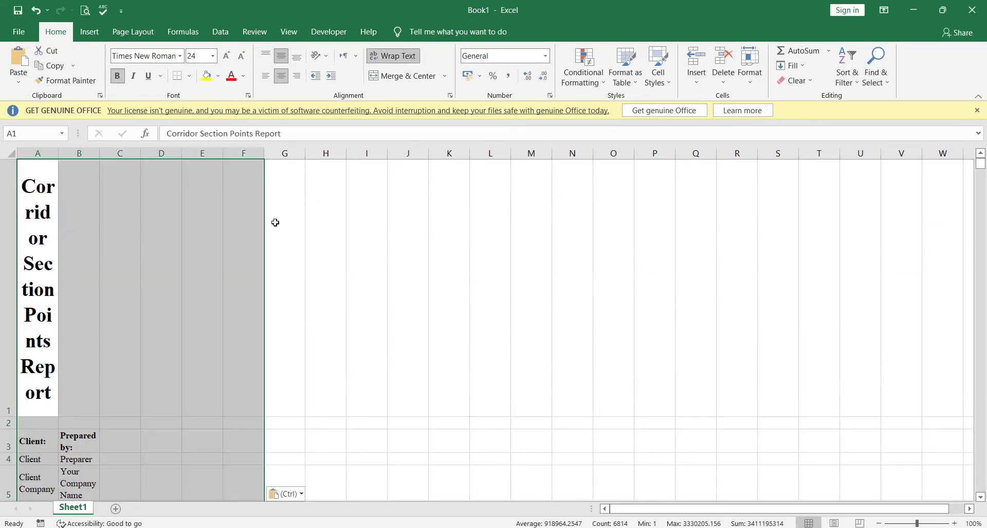
pyautogui.click(425, 259)
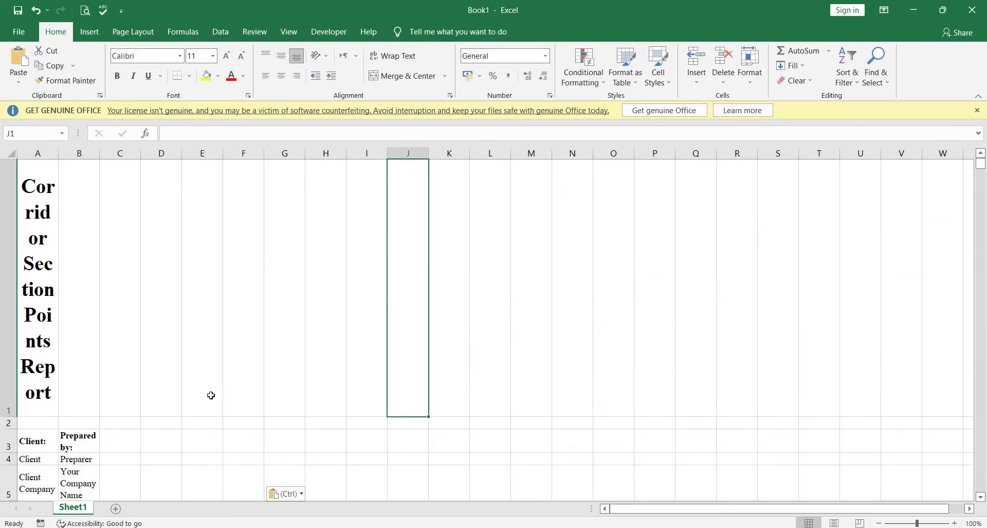
# Step: Delete rows 3 to 14, which hold the client and corridor details above the first chainage
pyautogui.scroll(-3, 234, 366)
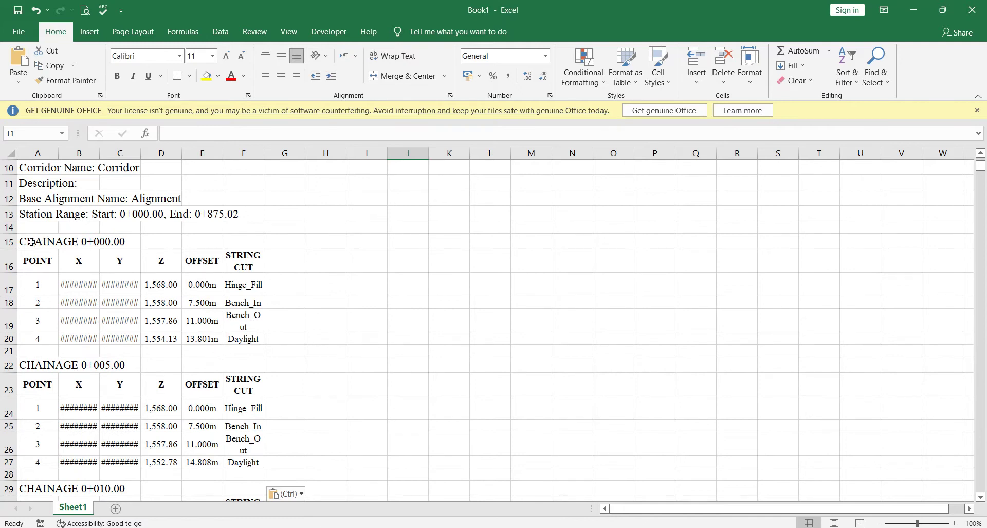
pyautogui.moveTo(9, 227); pyautogui.dragTo(17, 128)
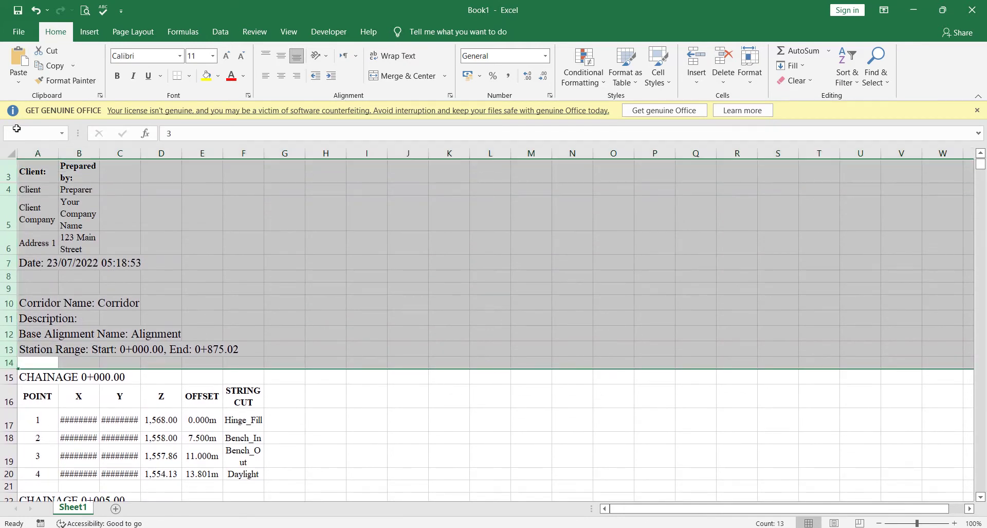
pyautogui.hotkey('ctrl', '-')
pyautogui.click(433, 311)
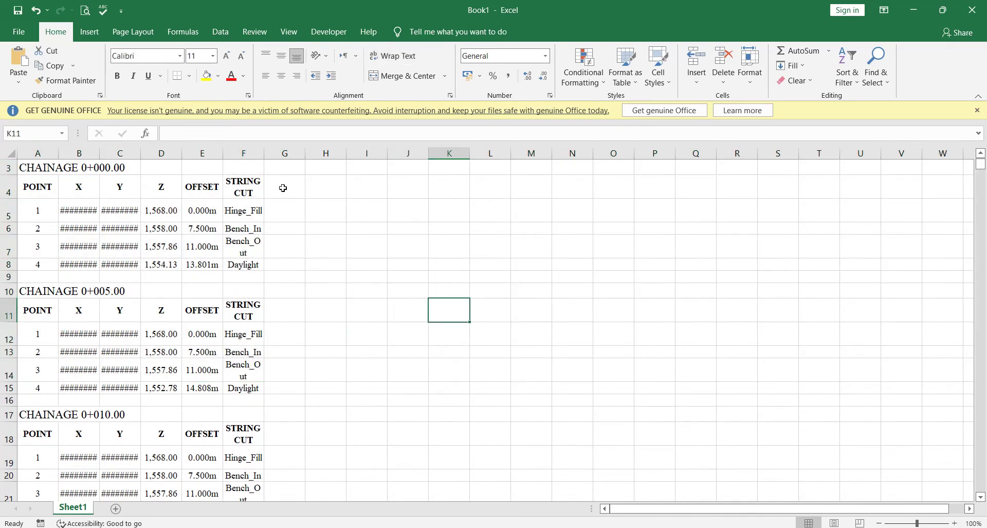
# Step: Set the width of columns A to F to 14
pyautogui.moveTo(244, 153); pyautogui.dragTo(31, 155)
pyautogui.rightClick(97, 154)
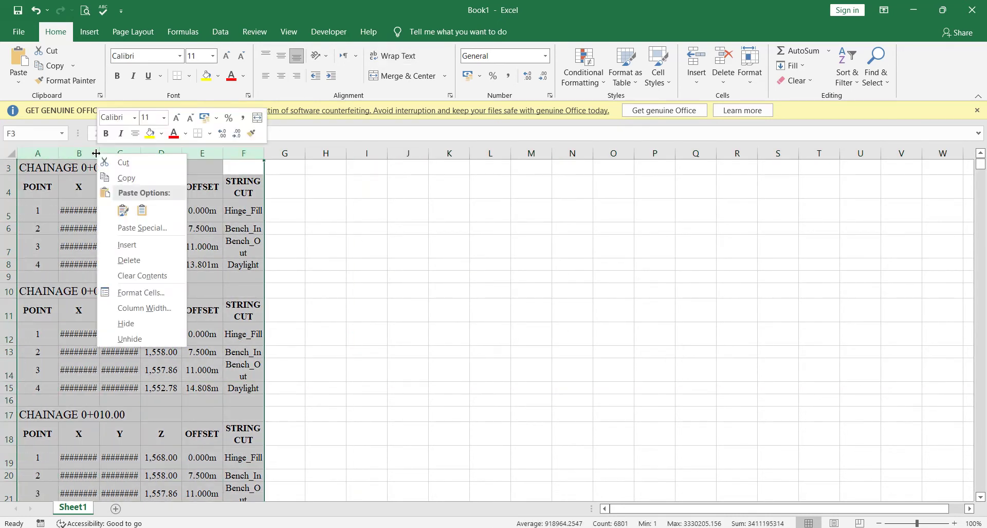
pyautogui.click(135, 308)
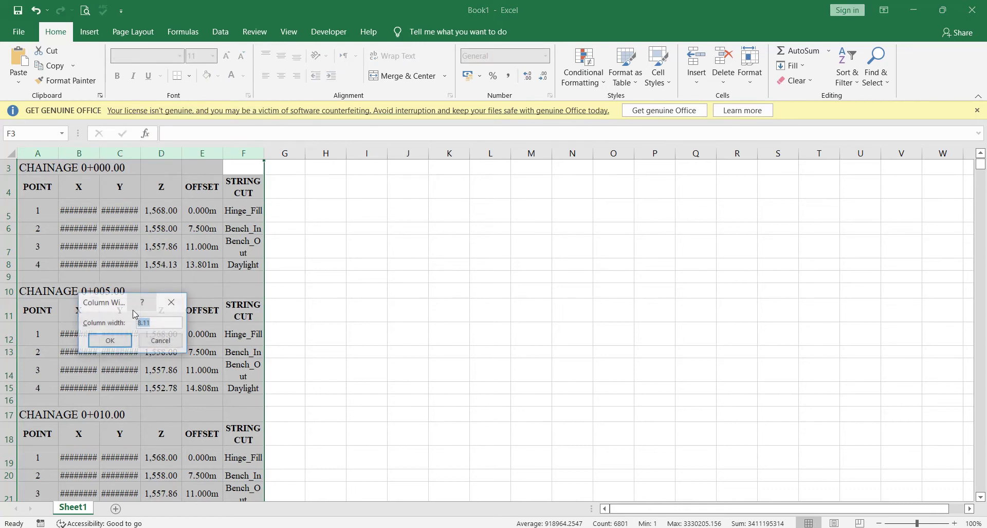
pyautogui.write('14')
pyautogui.press('Return')
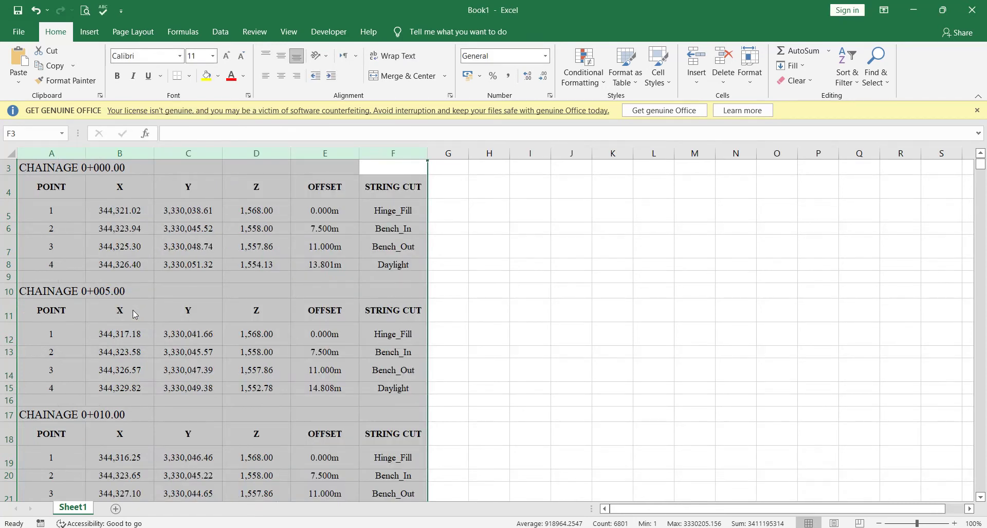
pyautogui.click(553, 286)
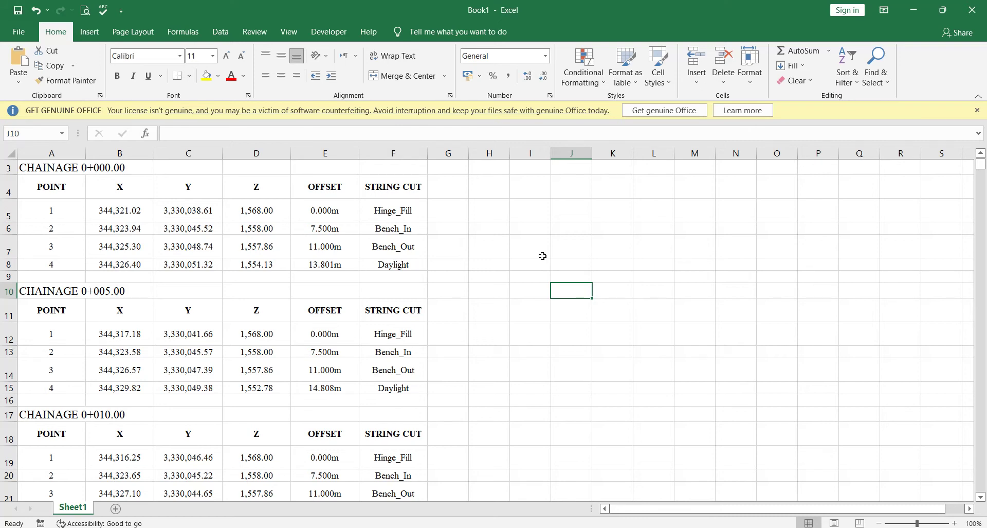
# Step: Examine the point numbers, coordinates, offsets and string cut codes listed for the successive chainages
pyautogui.click(327, 212)
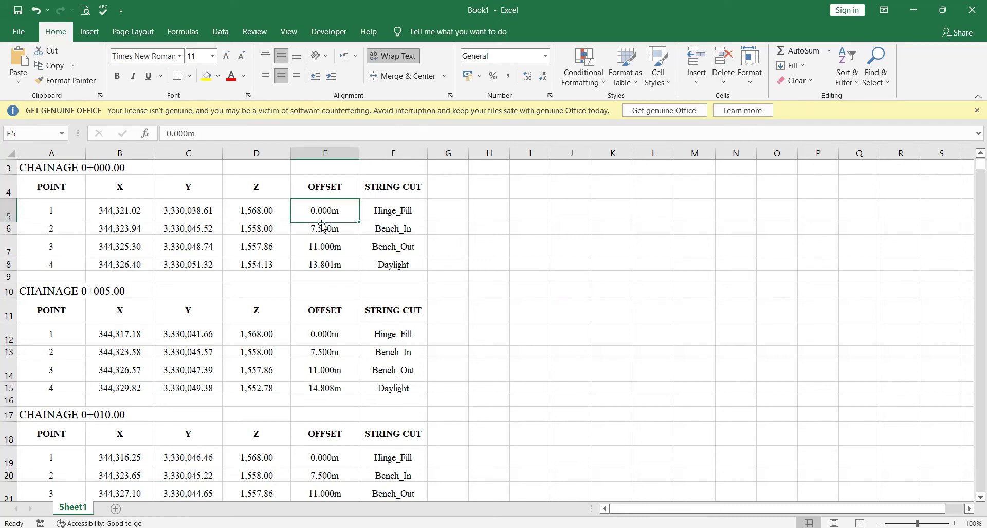
pyautogui.click(327, 232)
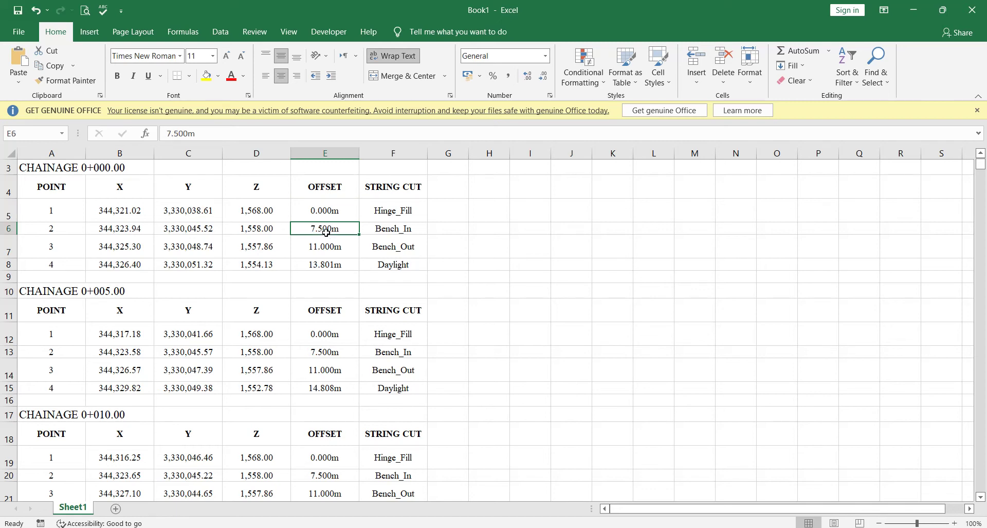
pyautogui.scroll(-6, 396, 386)
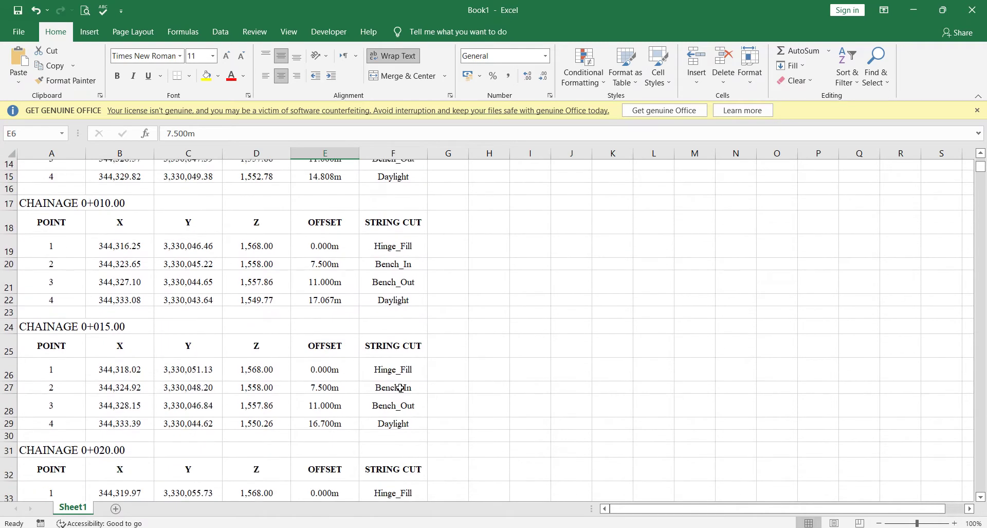
pyautogui.scroll(-9, 396, 387)
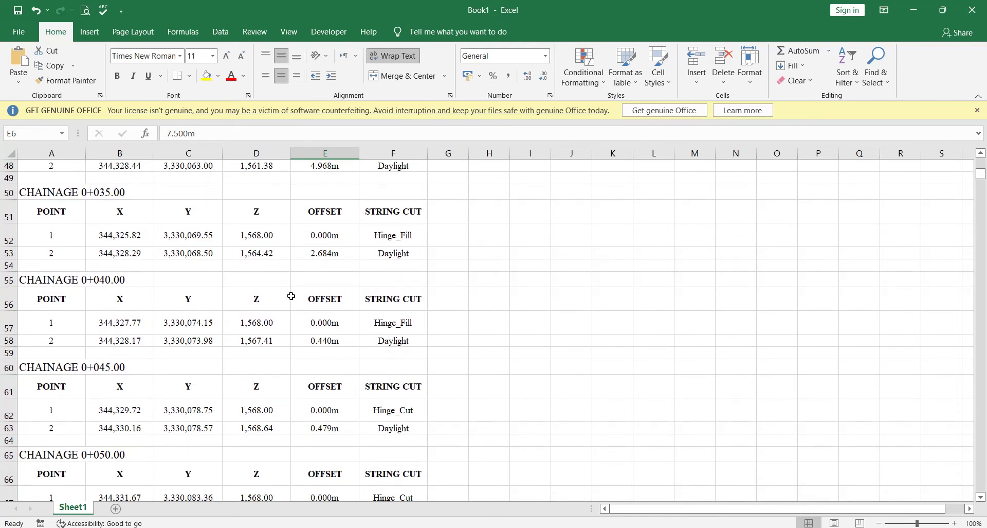
pyautogui.scroll(-11, 352, 327)
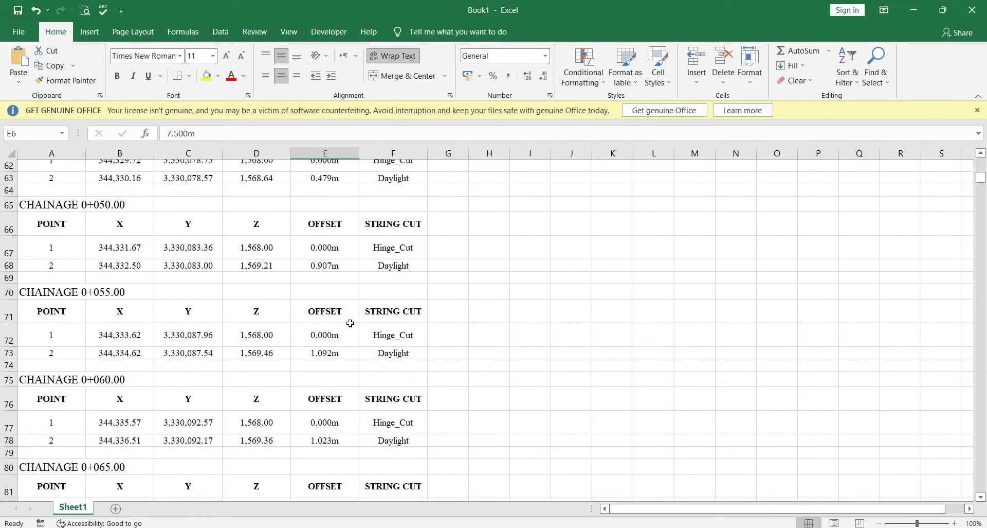
pyautogui.scroll(-12, 349, 340)
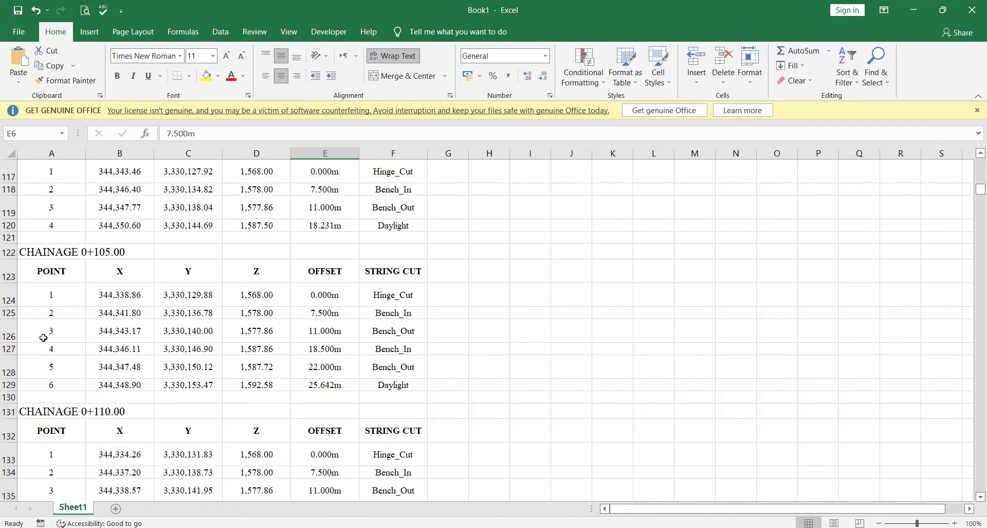
pyautogui.scroll(-4, 285, 322)
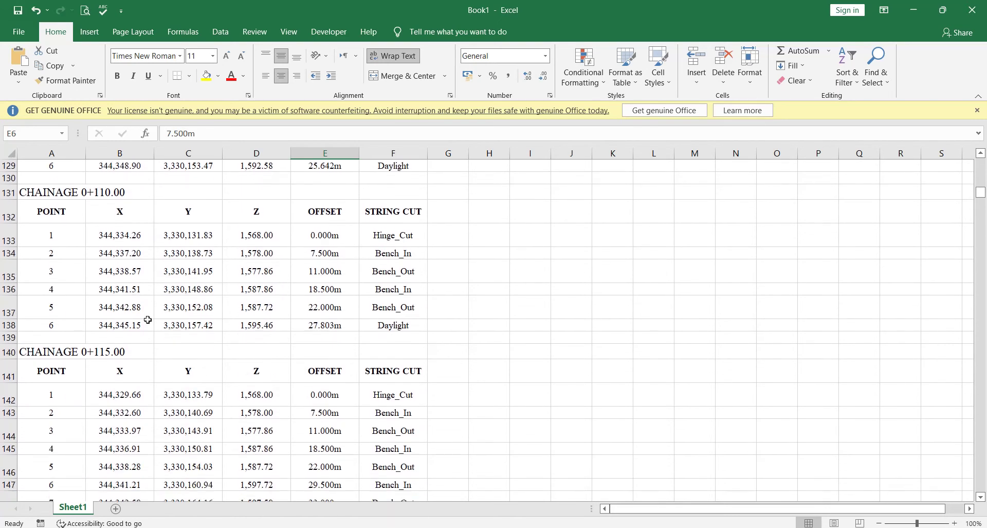
pyautogui.scroll(-3, 164, 307)
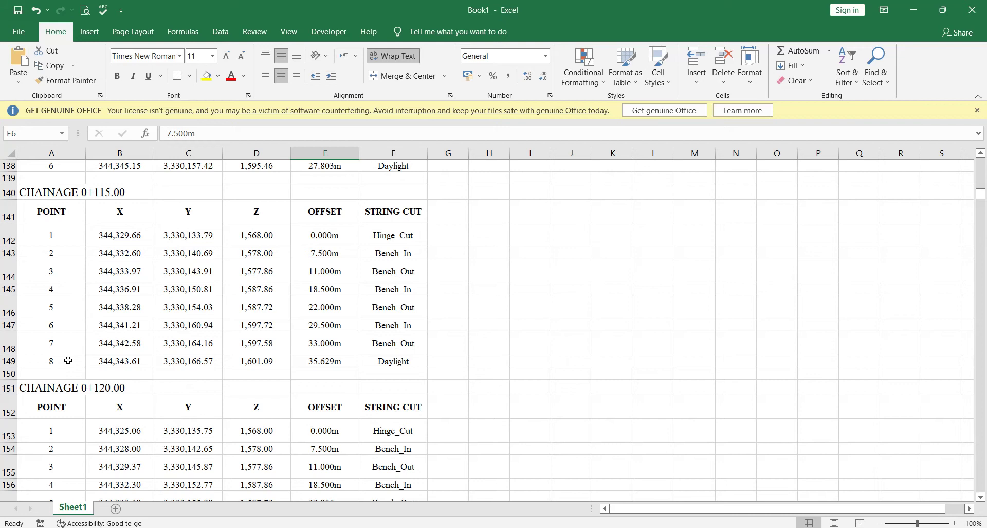
pyautogui.scroll(-8, 137, 357)
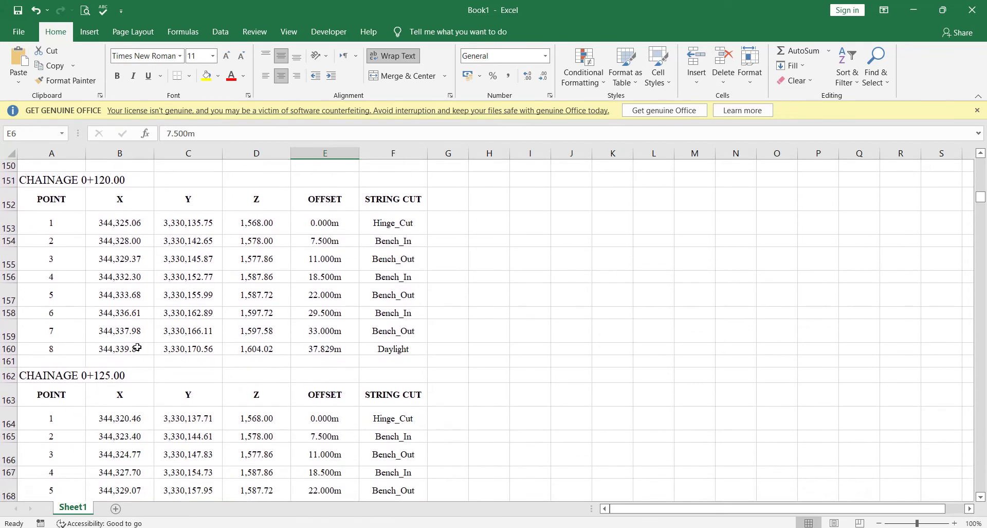
pyautogui.scroll(20, 195, 345)
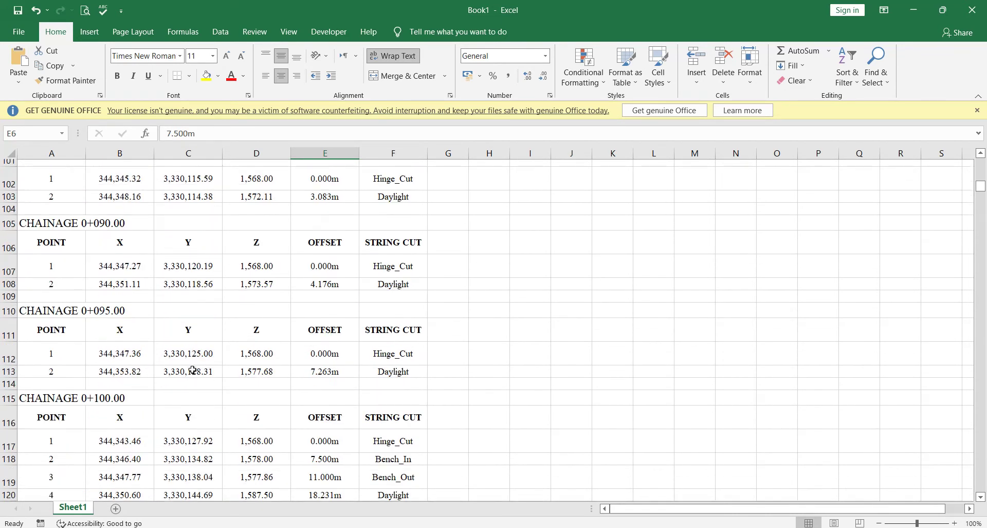
pyautogui.scroll(19, 185, 370)
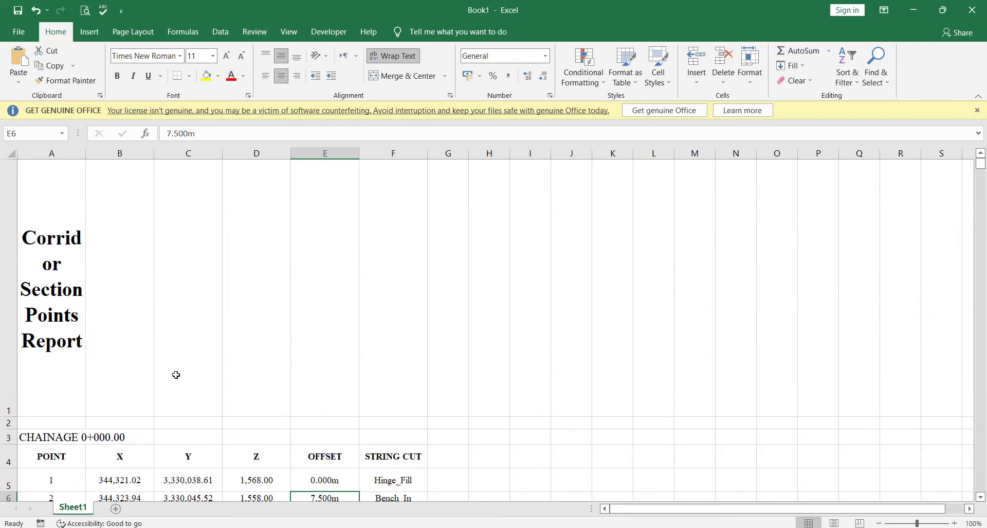
# Step: Delete the report title row and the blank row beneath it so the sheet starts with chainage 0+000.00
pyautogui.click(6, 422)
pyautogui.hotkey('shift', 'Up')
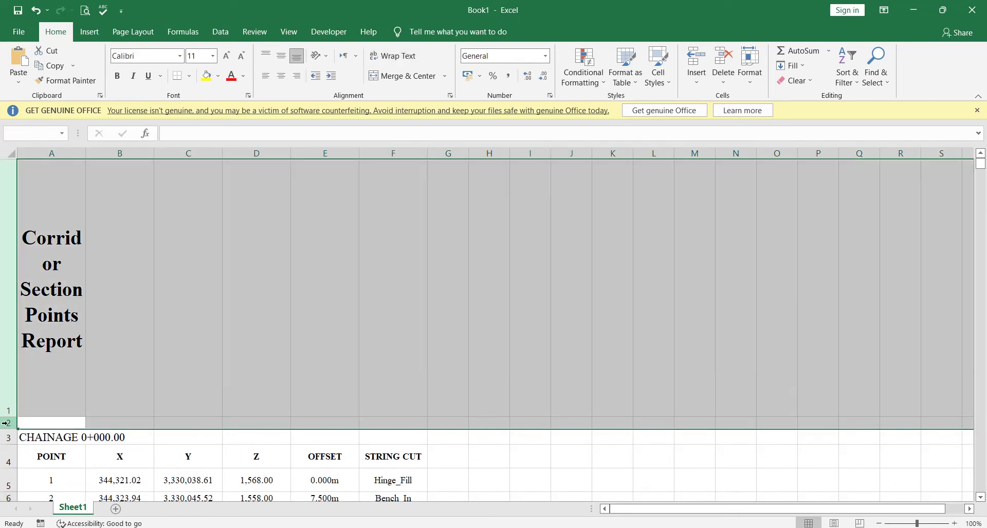
pyautogui.hotkey('ctrl', '-')
pyautogui.click(555, 318)
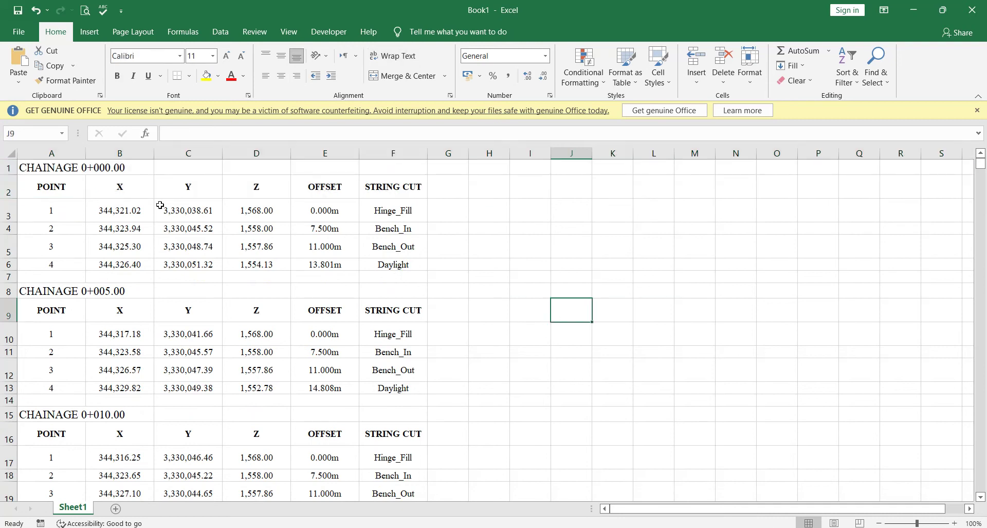
# Step: Save the workbook in the Documents folder as Reiport in CSV (Comma delimited) format
pyautogui.click(17, 34)
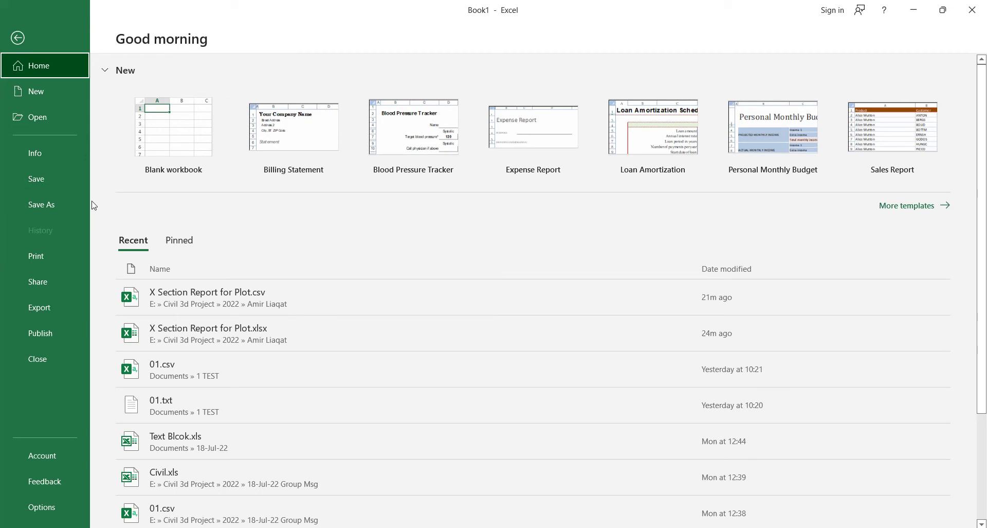
pyautogui.click(63, 202)
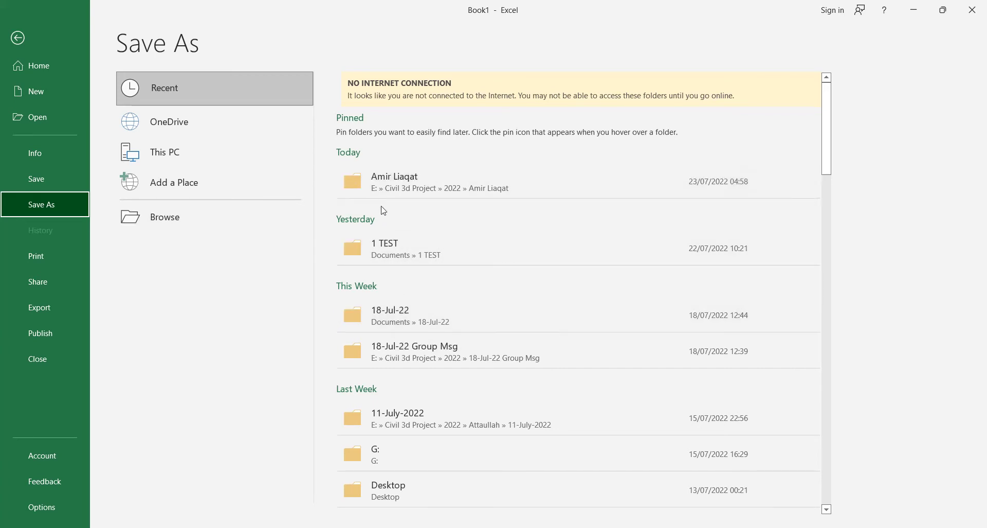
pyautogui.click(168, 226)
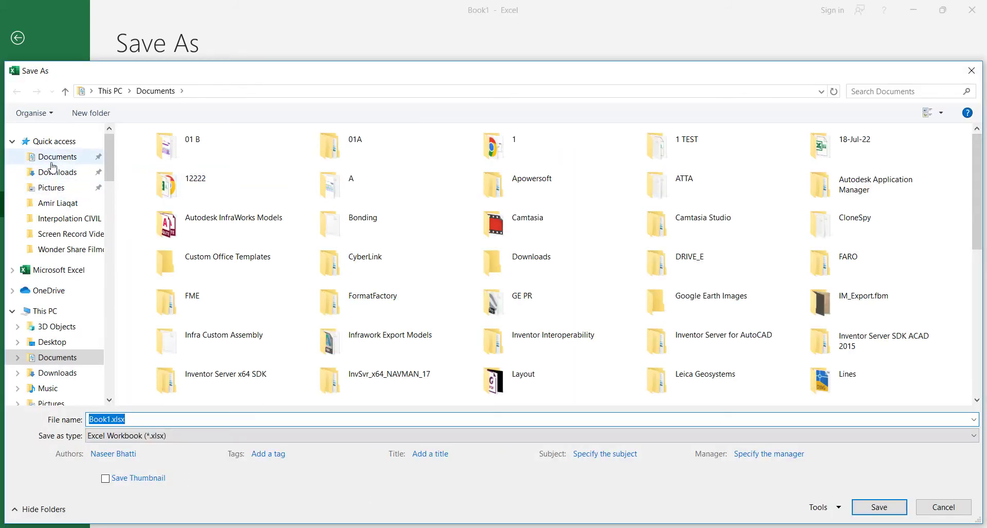
pyautogui.click(60, 159)
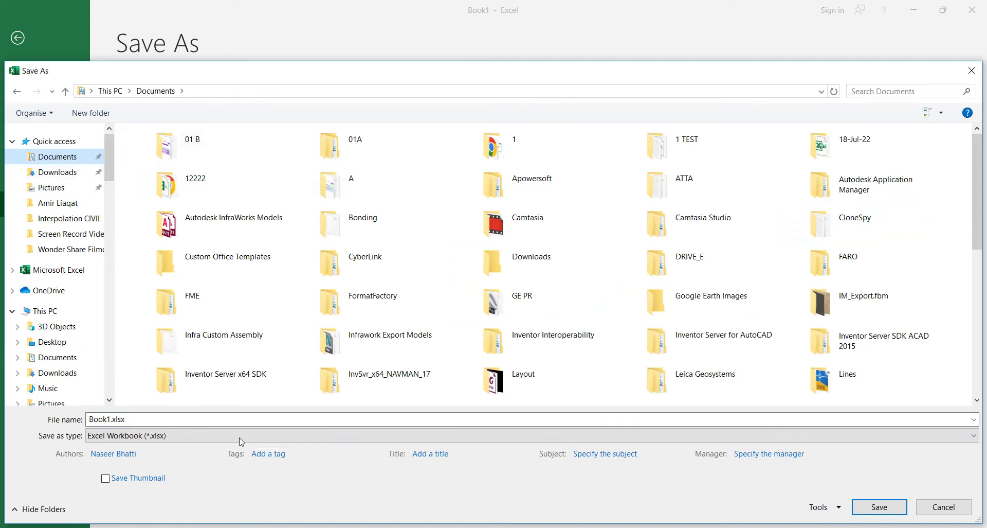
pyautogui.click(223, 420)
pyautogui.write('Reiport')
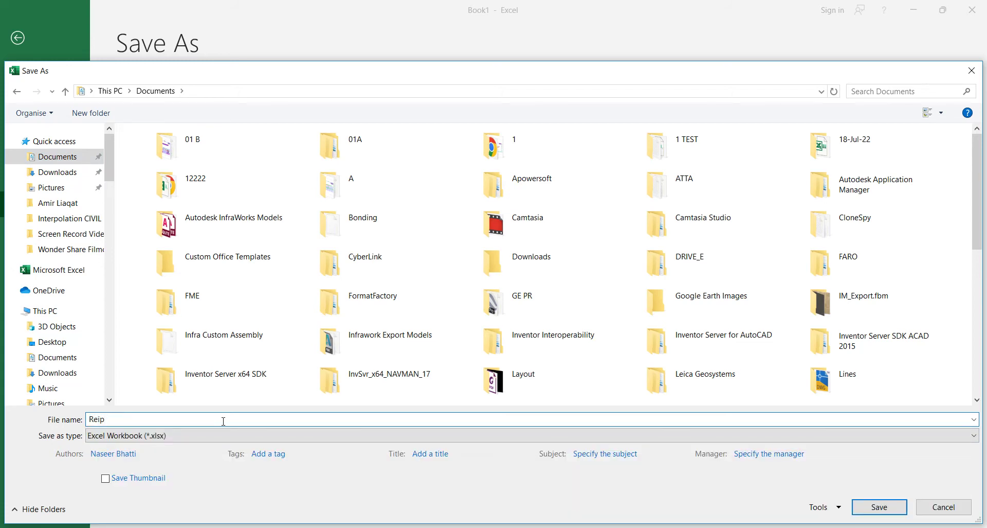
pyautogui.click(123, 435)
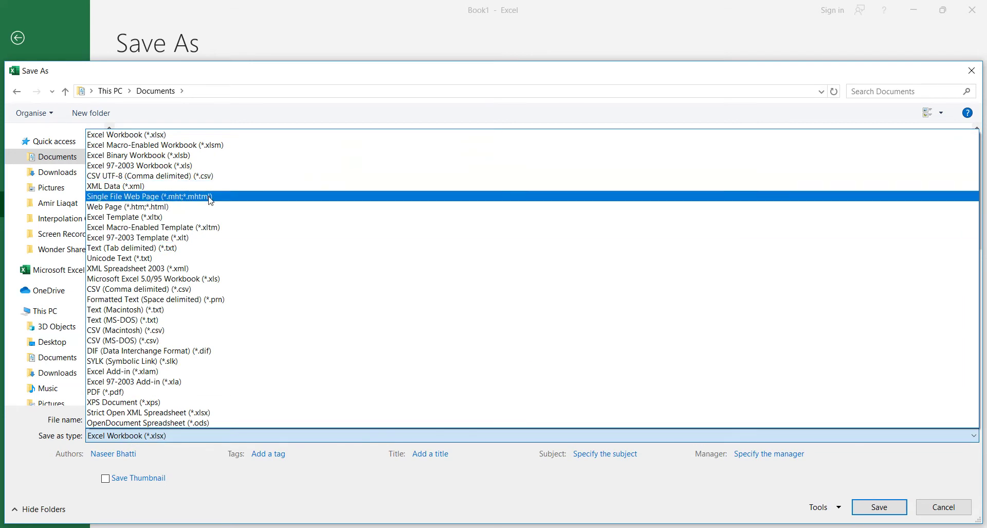
pyautogui.click(230, 288)
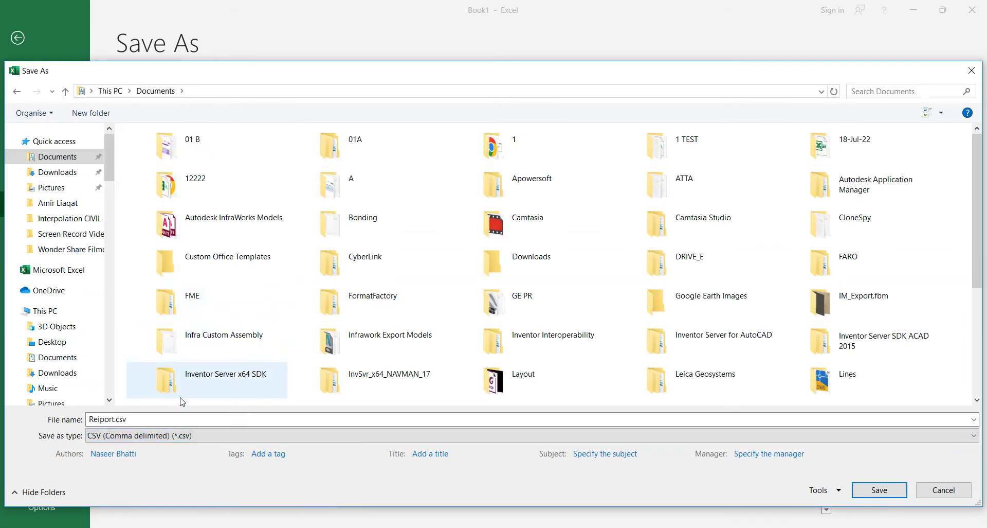
pyautogui.click(863, 494)
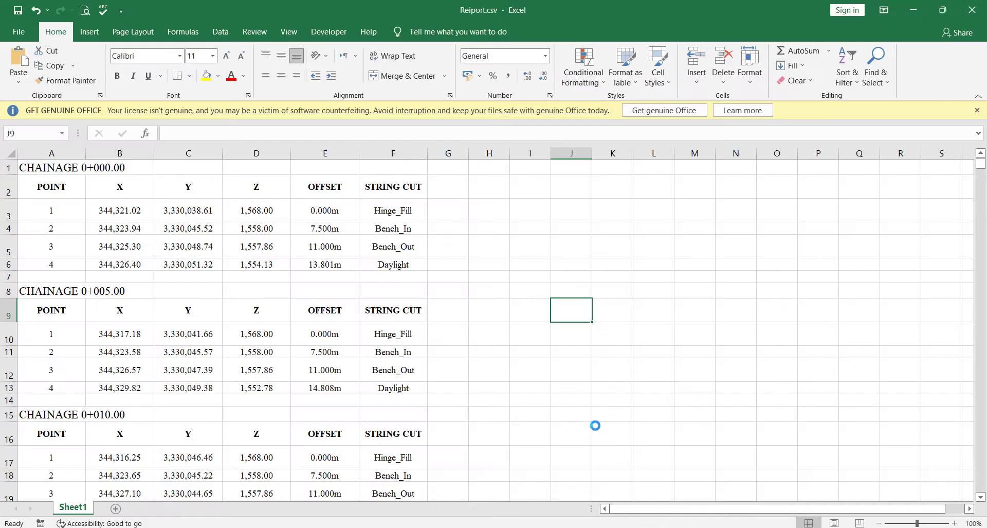
pyautogui.click(450, 311)
pyautogui.click(614, 276)
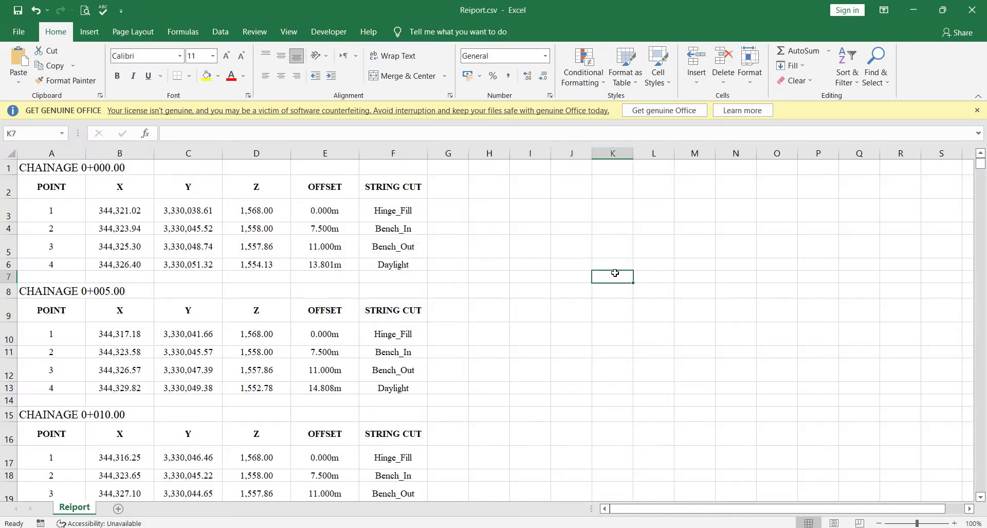
# Step: Delete the POINT, OFFSET and STRING CUT columns so only the X, Y and Z coordinate columns are kept
pyautogui.click(70, 150)
pyautogui.hotkey('ctrl', '-')
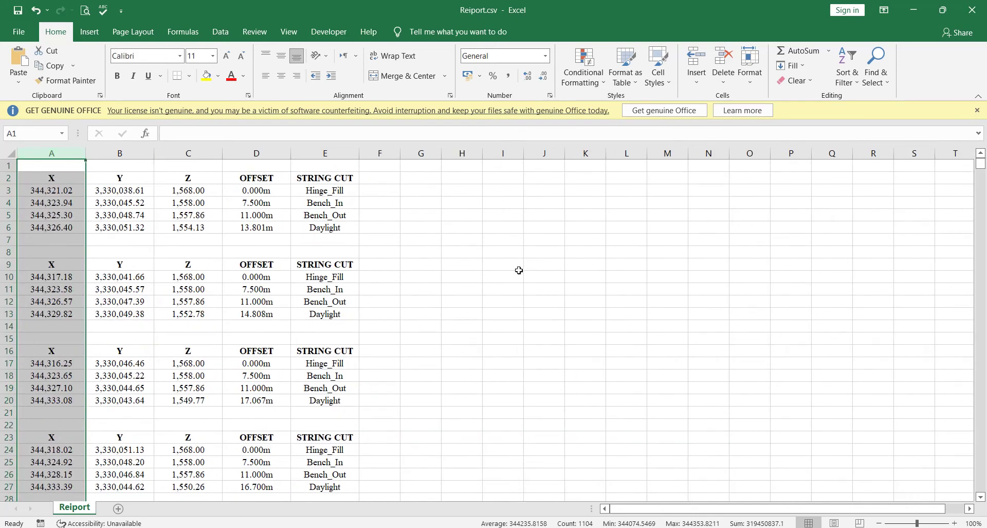
pyautogui.click(504, 264)
pyautogui.moveTo(277, 151); pyautogui.dragTo(356, 156)
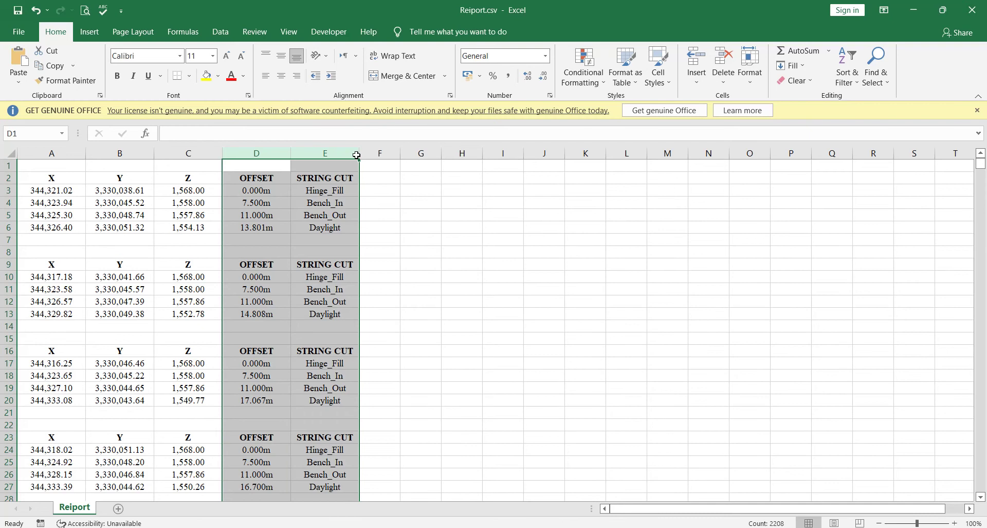
pyautogui.hotkey('ctrl', '-')
pyautogui.click(536, 326)
pyautogui.click(370, 301)
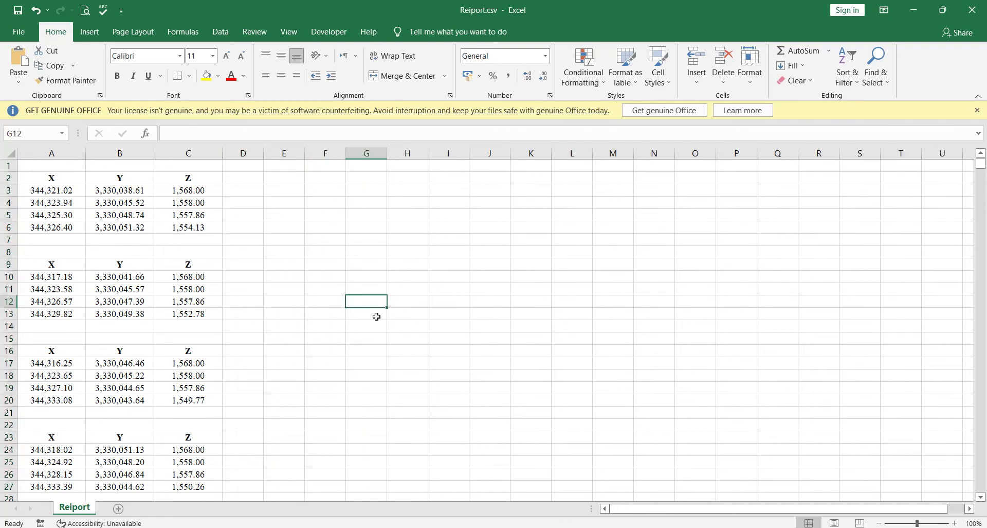
# Step: Filter column A to show only the rows containing X and the blanks
pyautogui.click(70, 150)
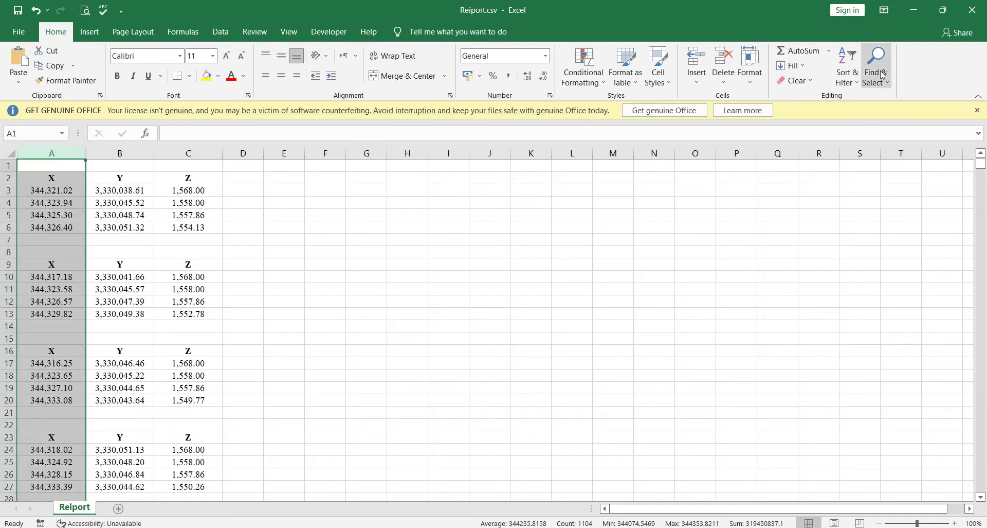
pyautogui.click(847, 72)
pyautogui.click(864, 145)
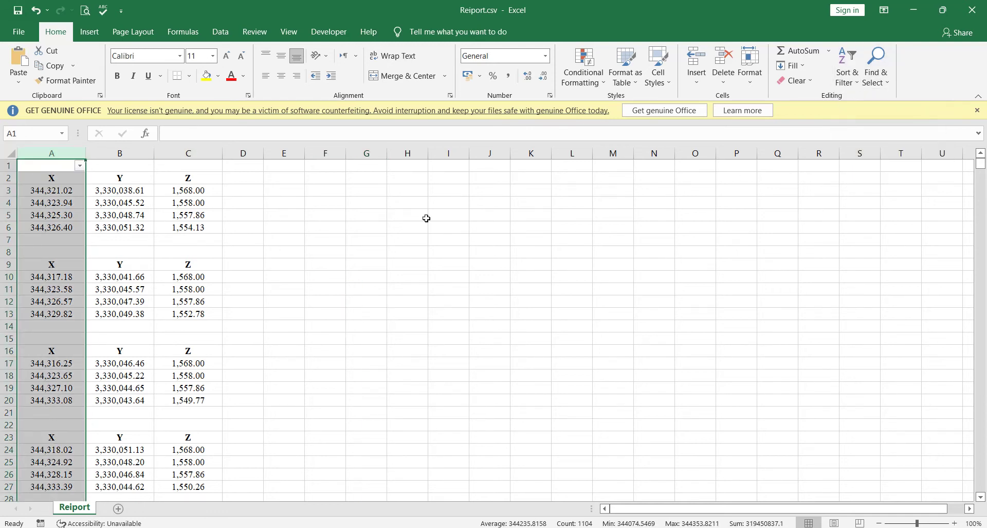
pyautogui.click(79, 165)
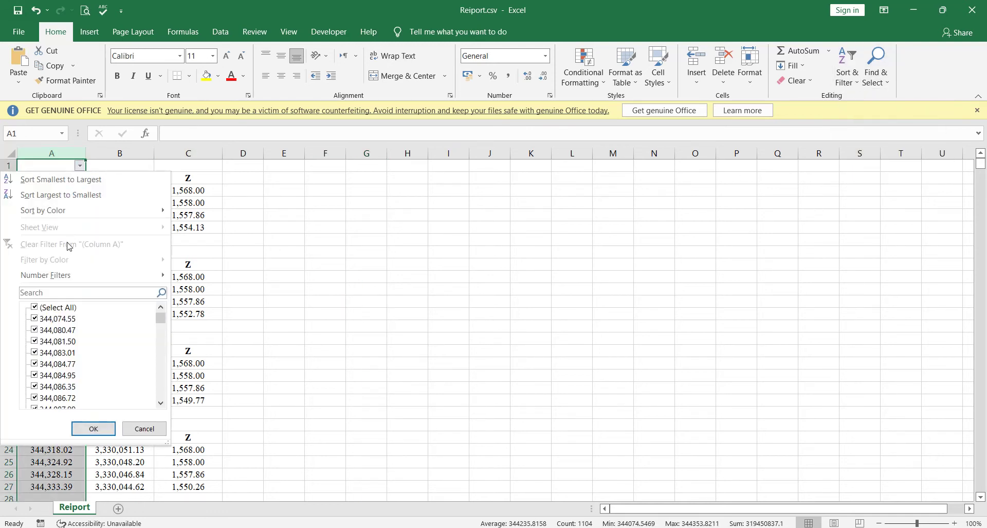
pyautogui.click(59, 312)
pyautogui.moveTo(161, 319); pyautogui.dragTo(165, 407)
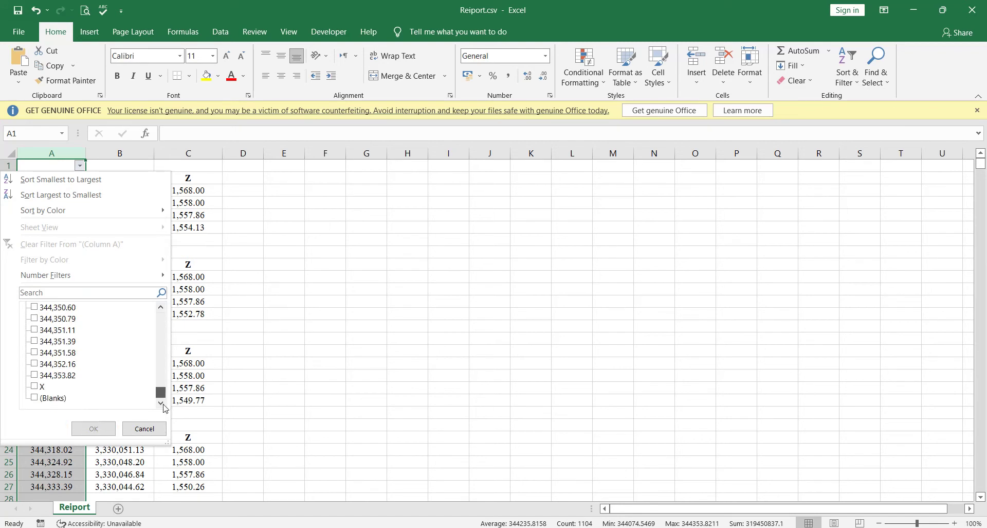
pyautogui.click(34, 386)
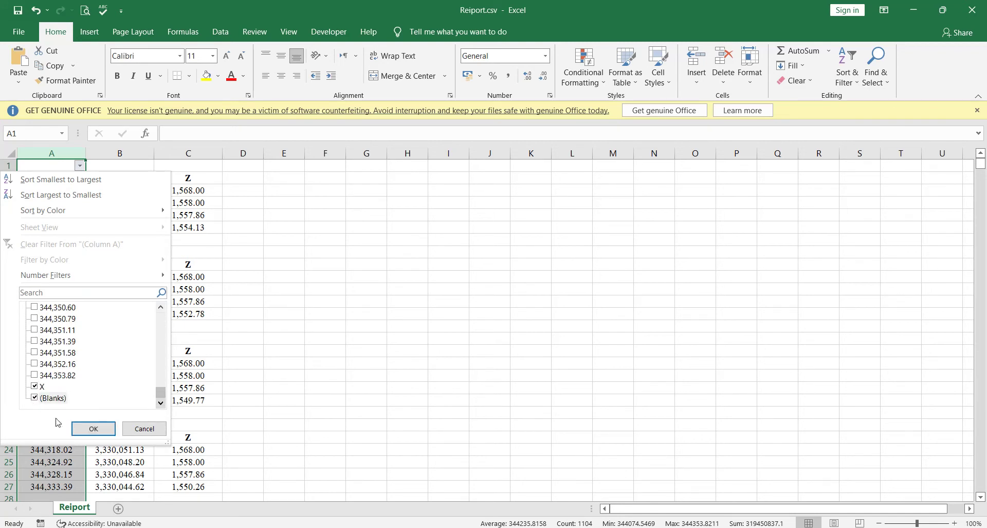
pyautogui.click(127, 428)
pyautogui.click(362, 387)
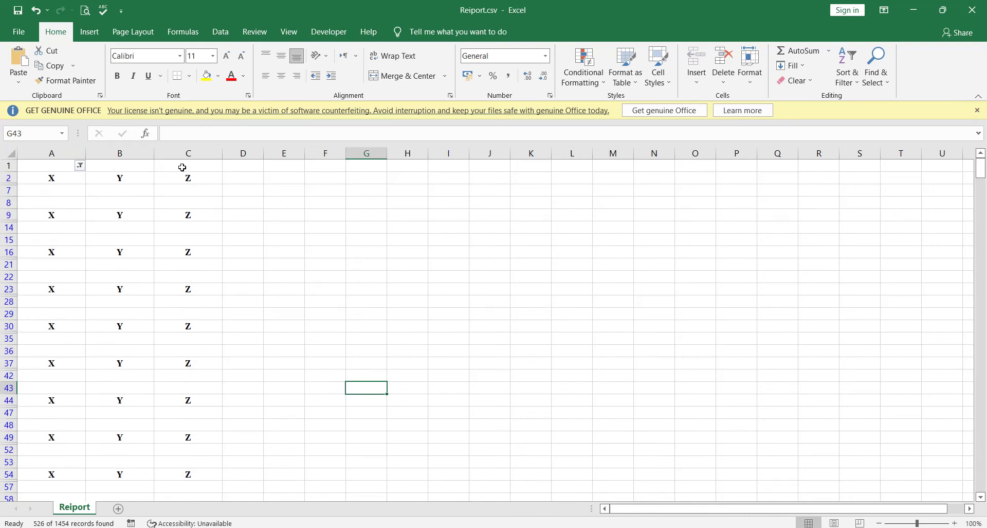
# Step: Delete all filtered header and blank rows from row 2 down, and clear the column A filter
pyautogui.click(8, 178)
pyautogui.moveTo(6, 177); pyautogui.dragTo(8, 497)
pyautogui.hotkey('ctrl', 'shift', 'End')
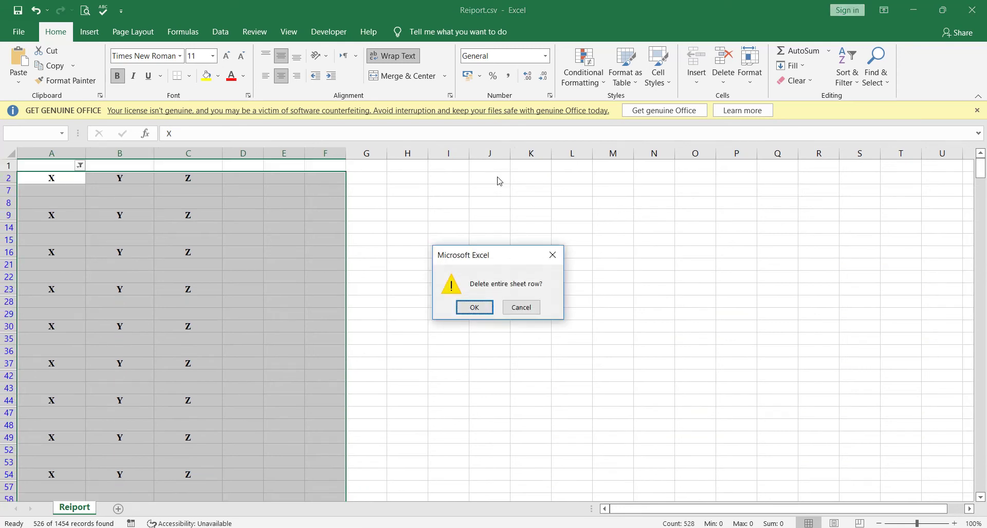
pyautogui.click(478, 308)
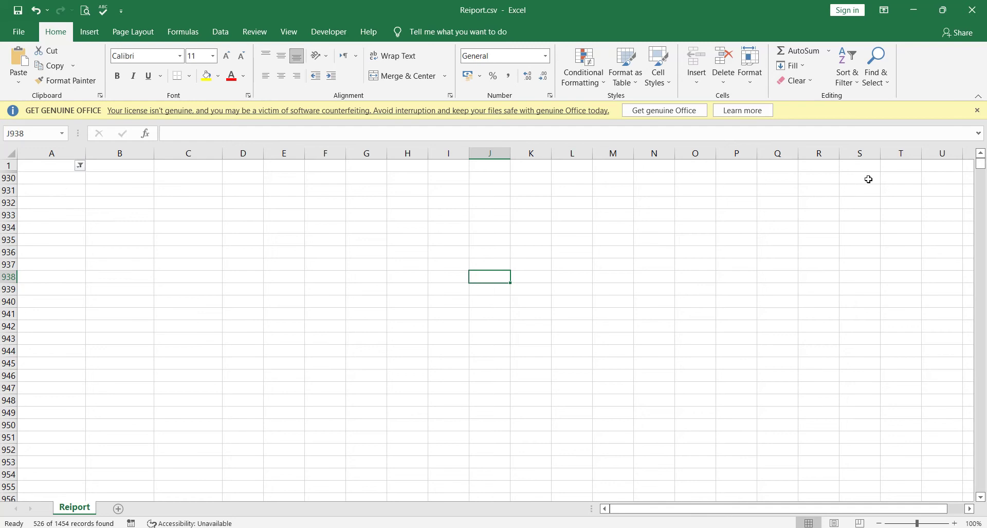
pyautogui.click(854, 77)
pyautogui.click(851, 161)
pyautogui.click(853, 166)
pyautogui.click(548, 305)
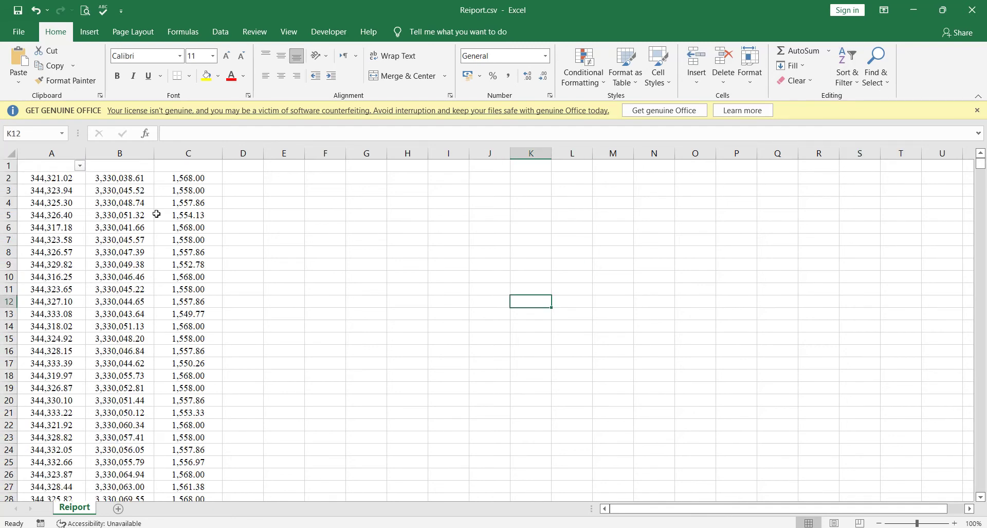
# Step: Delete the empty first row so the sheet starts directly with coordinates
pyautogui.click(9, 165)
pyautogui.hotkey('ctrl', '-')
pyautogui.click(266, 252)
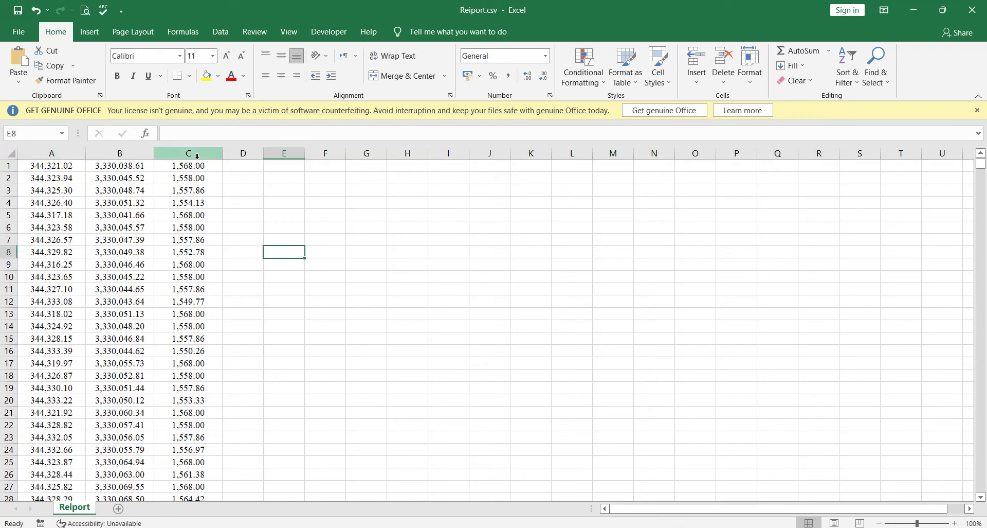
# Step: Filter column C to only its blank entries to check for leftover empty rows
pyautogui.click(197, 156)
pyautogui.click(848, 67)
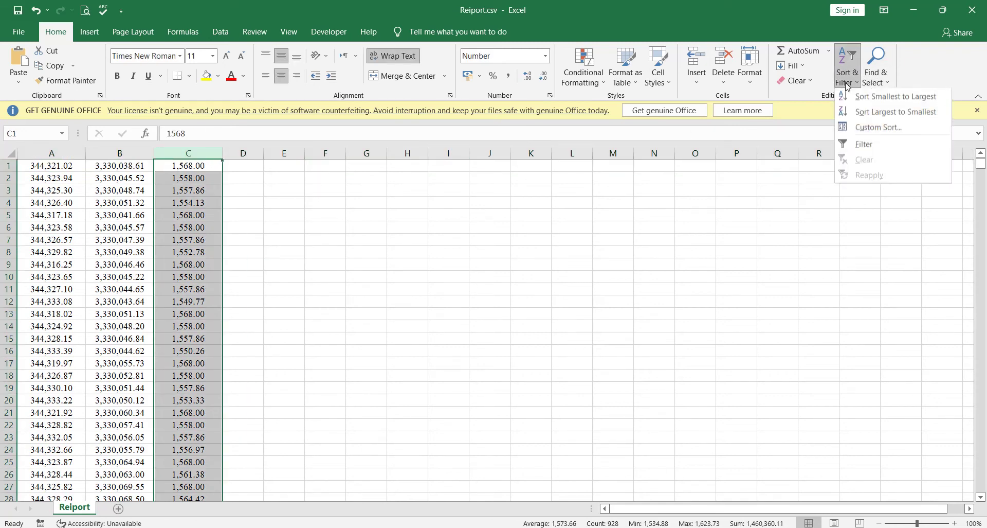
pyautogui.click(870, 148)
pyautogui.moveTo(390, 238); pyautogui.dragTo(380, 239)
pyautogui.click(216, 165)
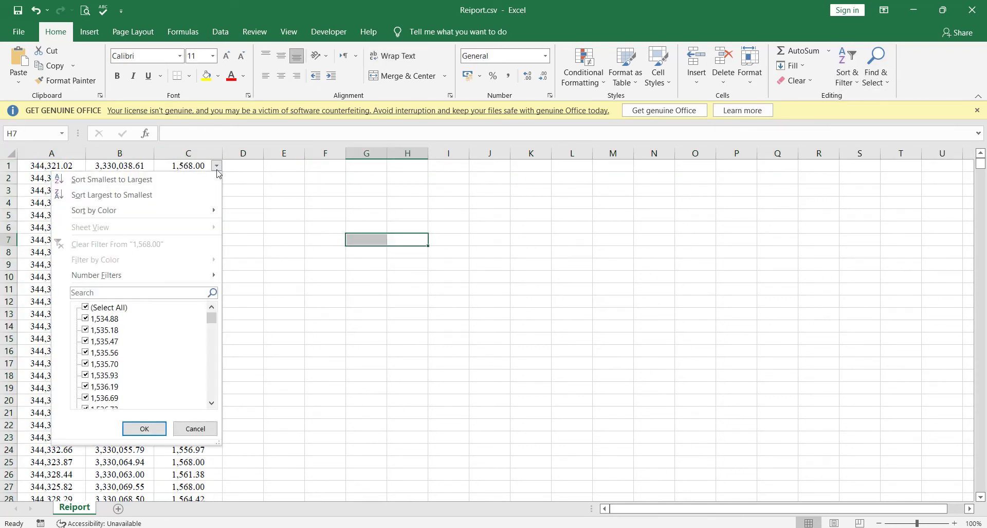
pyautogui.click(117, 309)
pyautogui.moveTo(215, 324); pyautogui.dragTo(216, 399)
pyautogui.click(97, 402)
pyautogui.click(144, 429)
pyautogui.moveTo(346, 433); pyautogui.dragTo(366, 417)
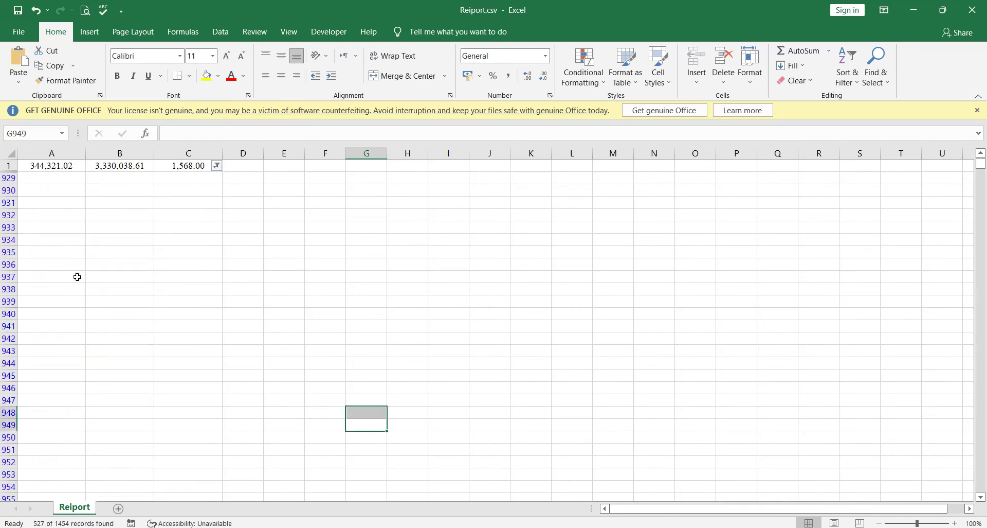
# Step: Select the blank rows from row 929 down, and clear the column C filter
pyautogui.click(6, 178)
pyautogui.hotkey('ctrl', 'shift', 'Down')
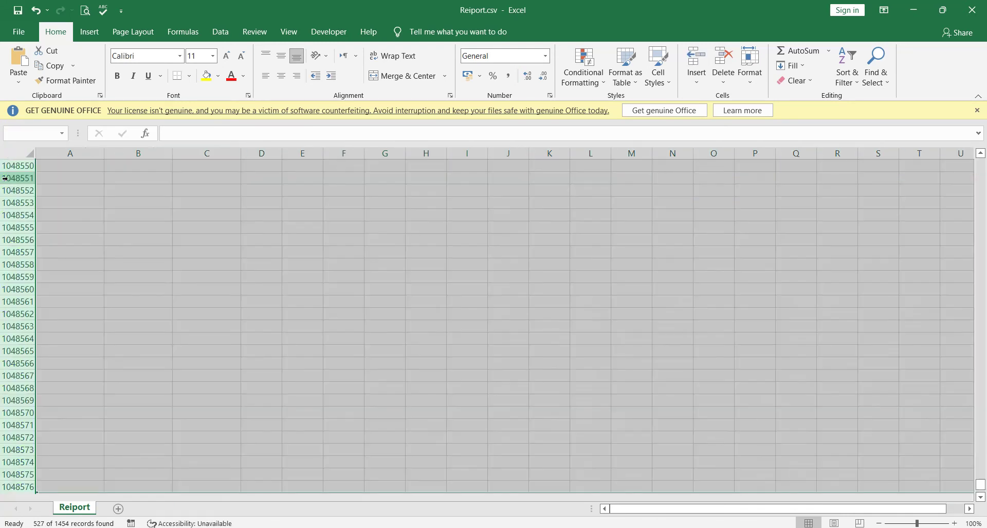
pyautogui.hotkey('ctrl', 'BackSpace')
pyautogui.click(491, 273)
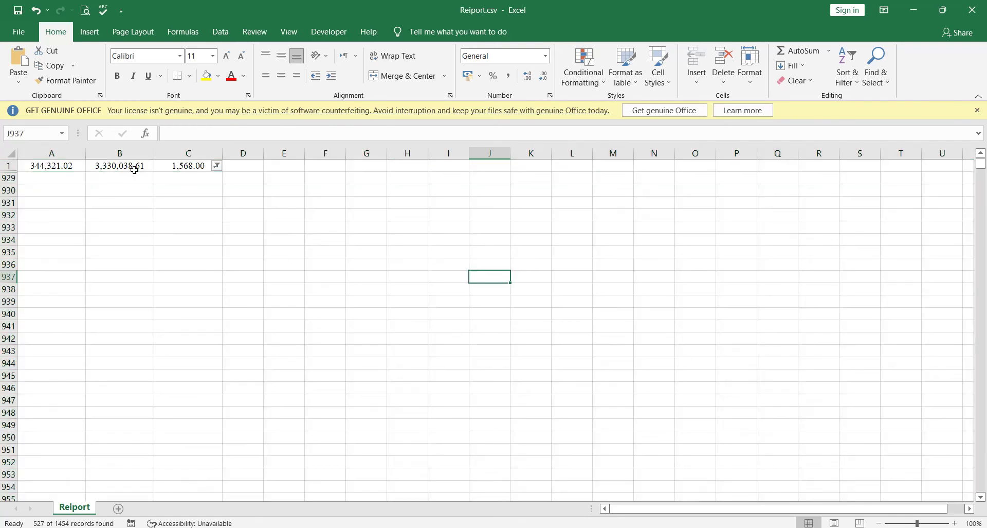
pyautogui.click(217, 165)
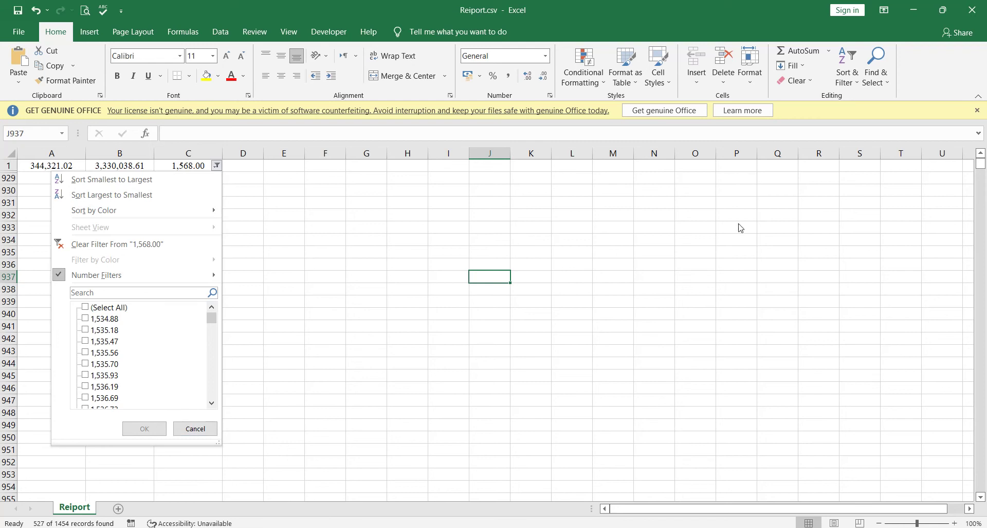
pyautogui.click(847, 97)
pyautogui.click(860, 67)
pyautogui.click(858, 160)
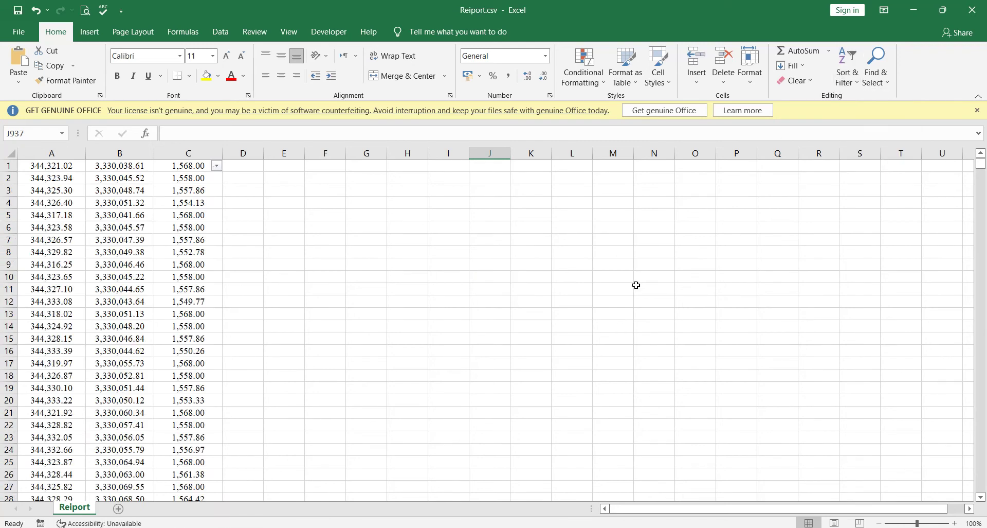
pyautogui.moveTo(636, 282); pyautogui.dragTo(615, 288)
# Step: Move the filter from column C to column B and show only its blank entries to check for leftover empty rows
pyautogui.click(149, 152)
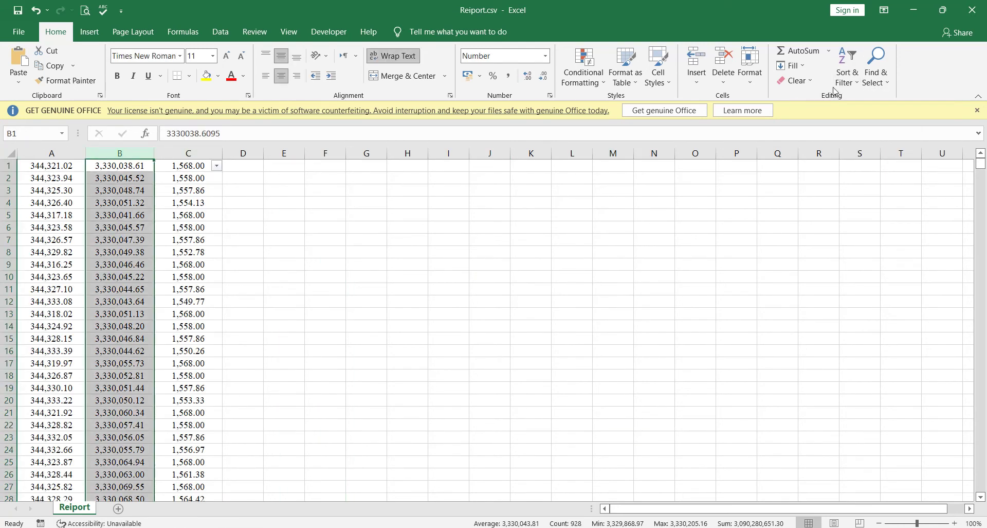
pyautogui.click(847, 77)
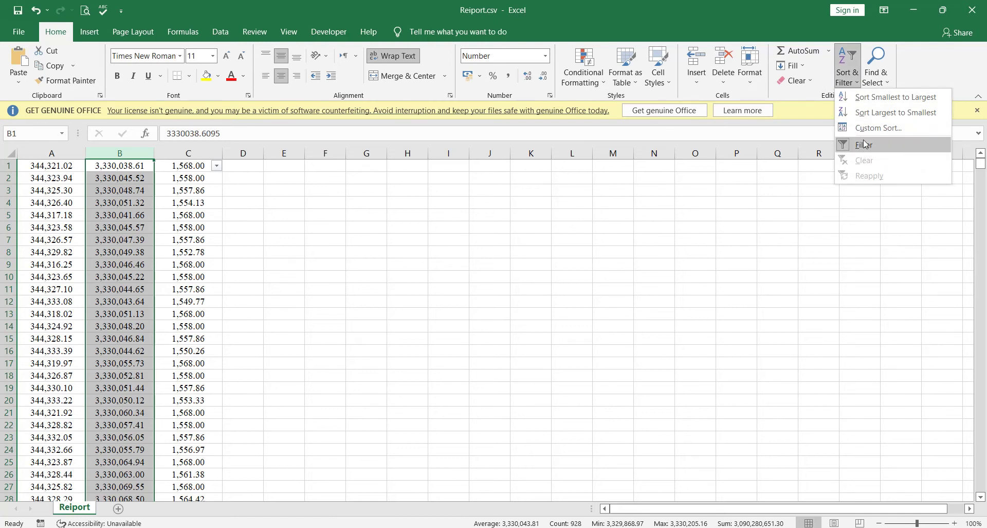
pyautogui.click(860, 144)
pyautogui.click(846, 85)
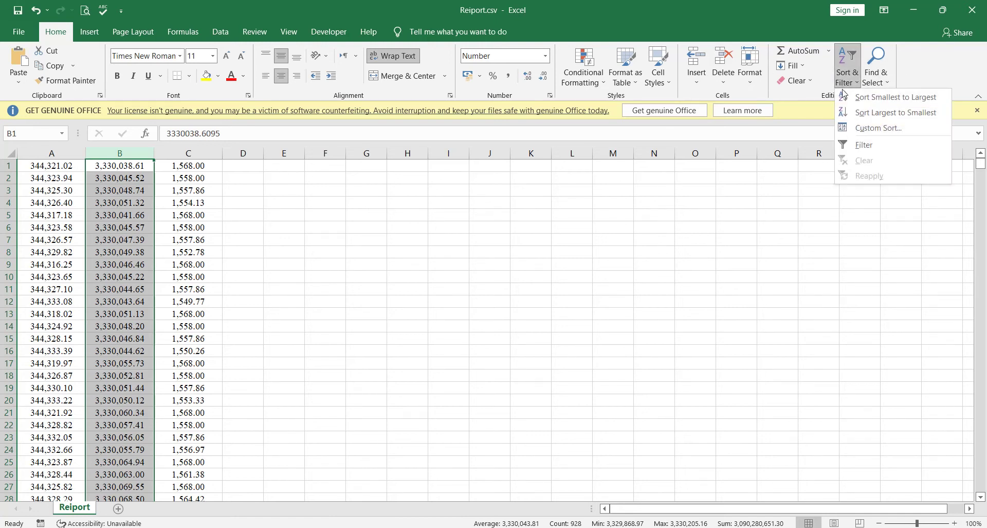
pyautogui.click(852, 149)
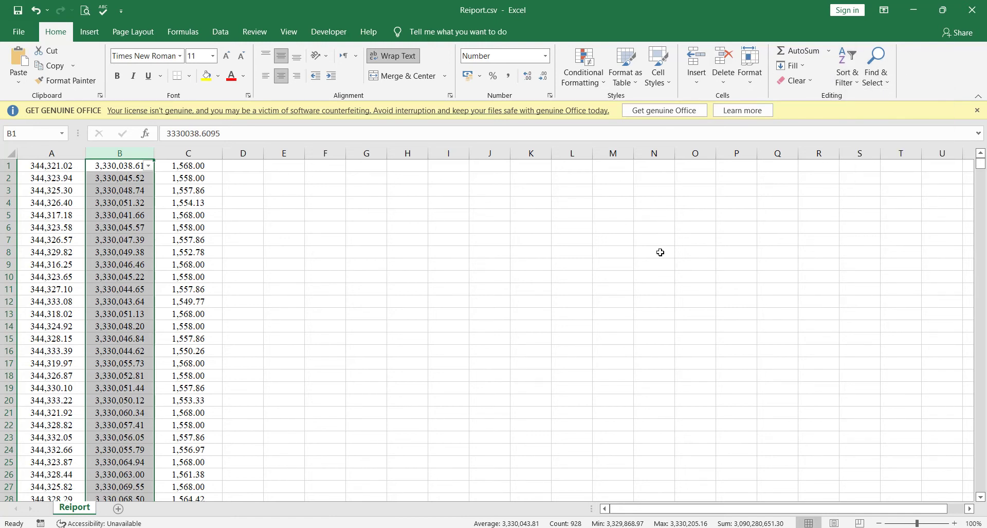
pyautogui.click(149, 166)
pyautogui.click(57, 307)
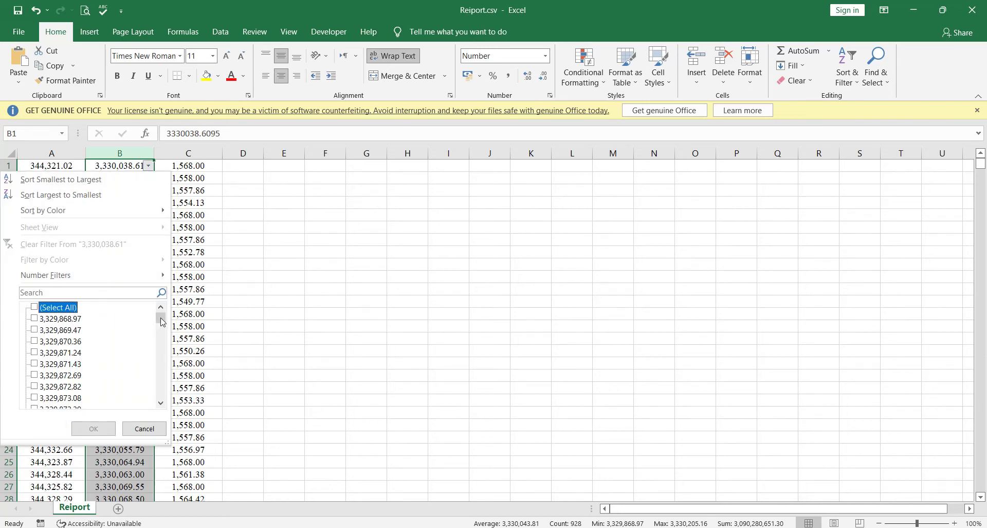
pyautogui.moveTo(162, 322); pyautogui.dragTo(168, 421)
pyautogui.click(47, 398)
pyautogui.click(92, 429)
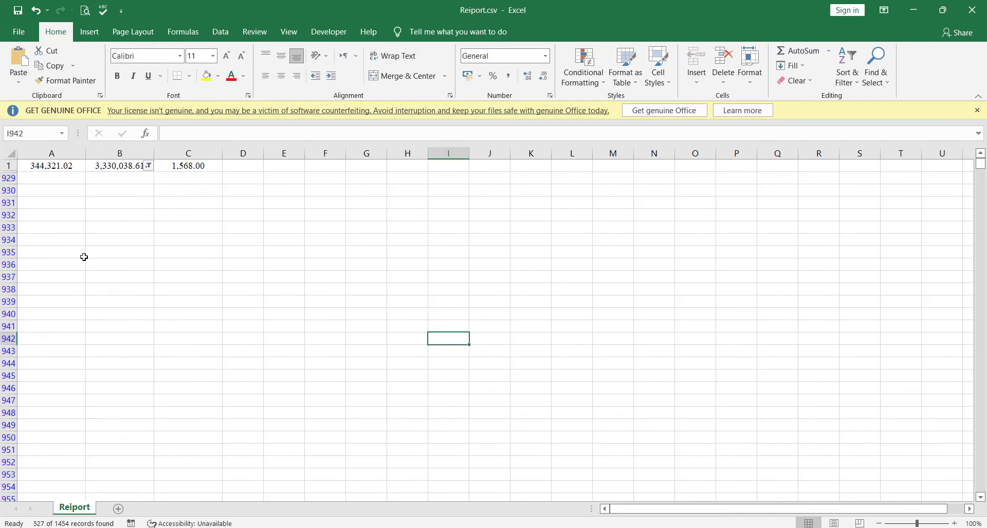
# Step: Select the blank rows from row 929 down under the column B filter to check their extent
pyautogui.click(13, 182)
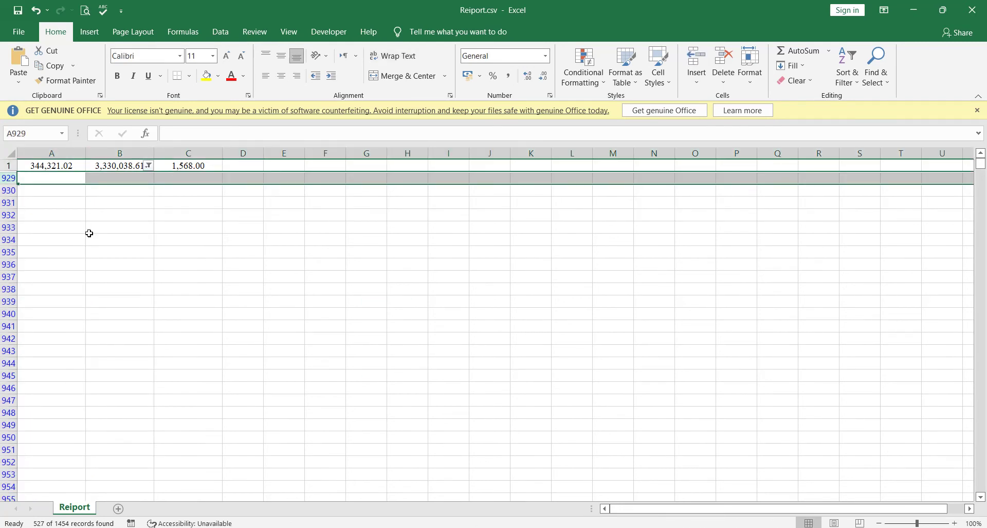
pyautogui.hotkey('ctrl', 'shift', 'Down')
pyautogui.hotkey('ctrl', 'BackSpace')
pyautogui.click(392, 236)
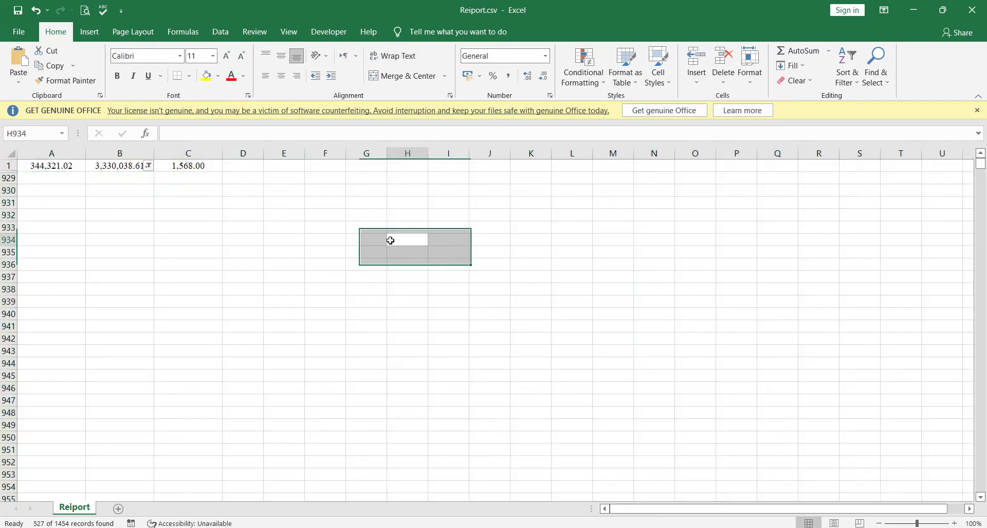
# Step: Remove the filter from column B and apply filtering to columns A to C together
pyautogui.moveTo(38, 150); pyautogui.dragTo(188, 152)
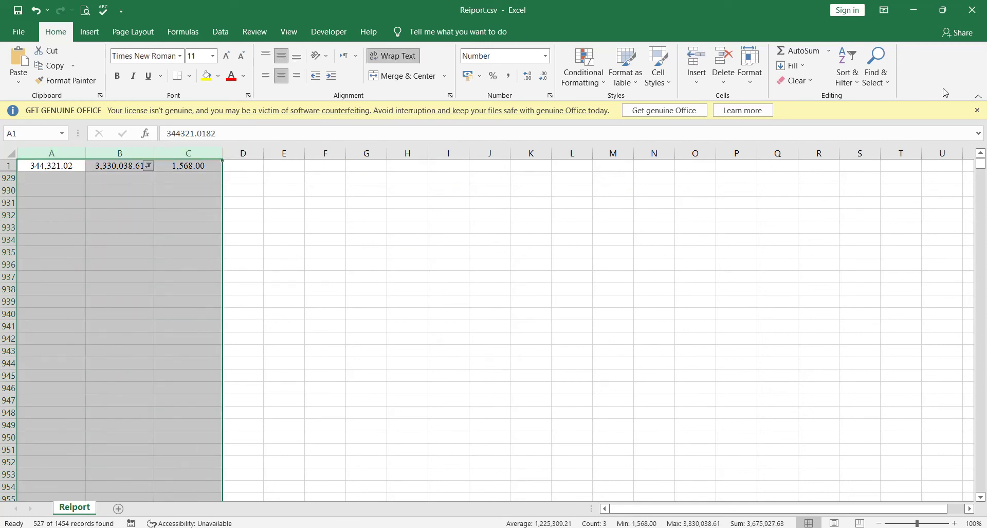
pyautogui.click(847, 77)
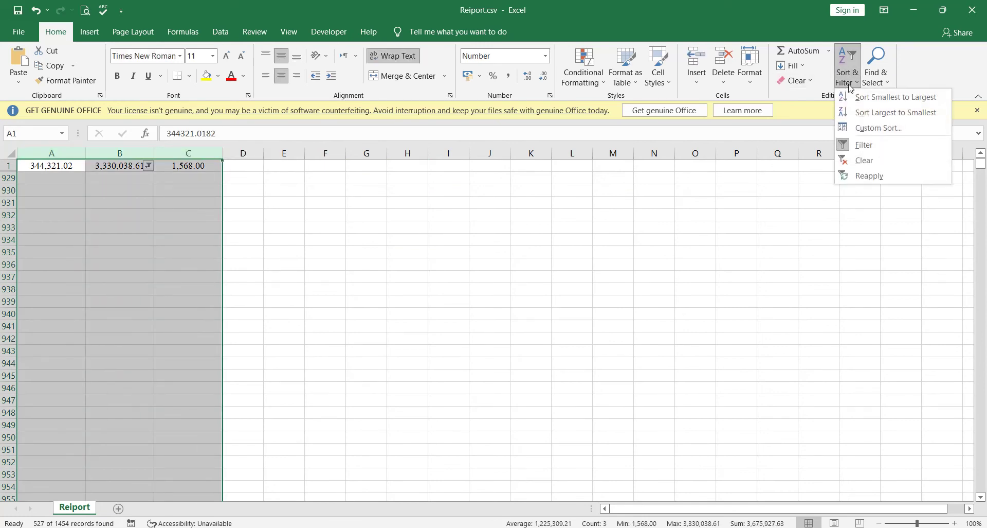
pyautogui.click(856, 144)
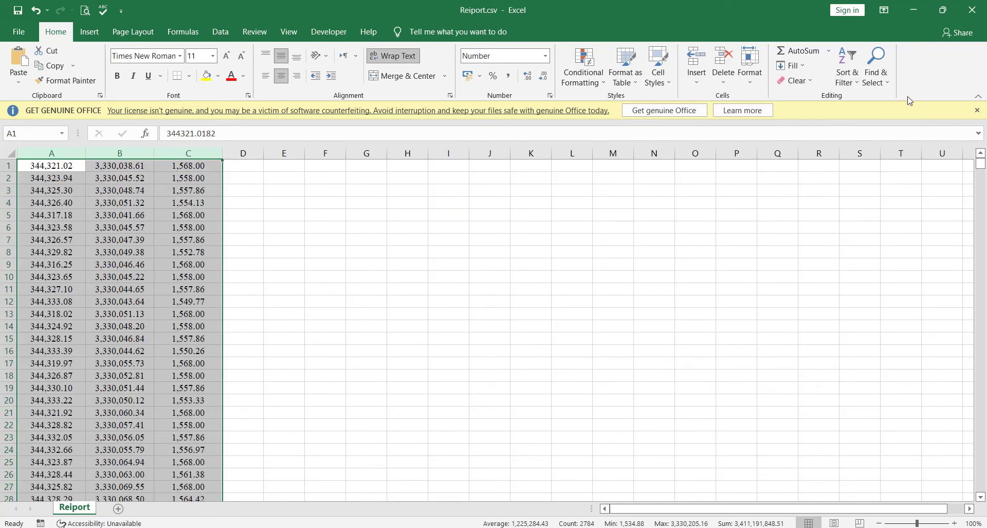
pyautogui.click(848, 77)
pyautogui.click(857, 144)
pyautogui.click(296, 265)
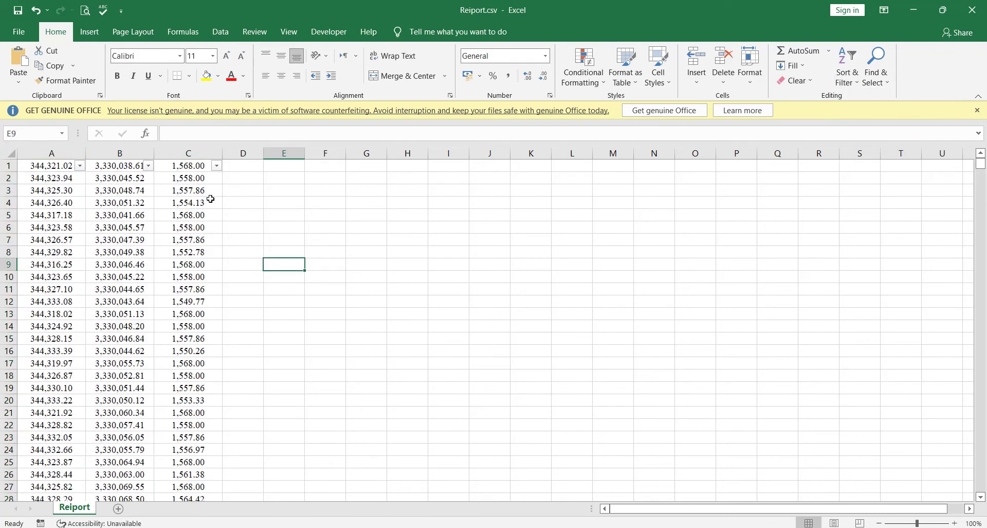
# Step: Filter column C to show only its blank entries
pyautogui.click(217, 166)
pyautogui.click(127, 310)
pyautogui.moveTo(212, 318); pyautogui.dragTo(219, 416)
pyautogui.click(99, 398)
pyautogui.click(145, 428)
pyautogui.click(365, 375)
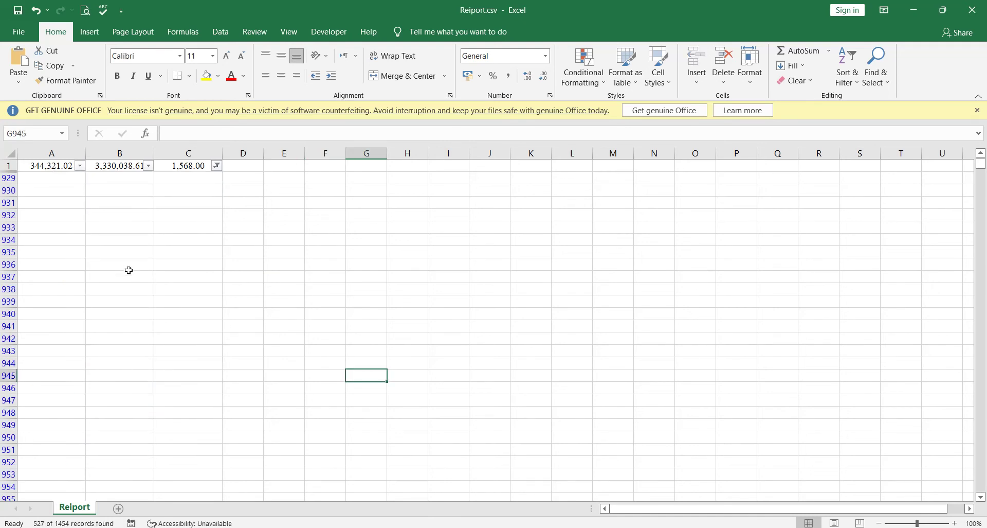
# Step: Select the filtered empty rows from row 929 to the sheet's end to check for leftover data
pyautogui.click(8, 178)
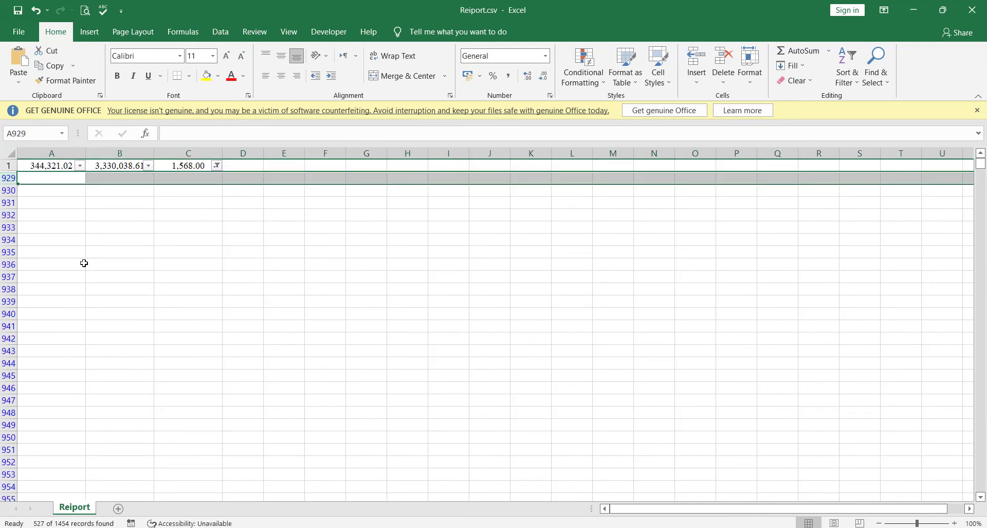
pyautogui.hotkey('ctrl', 'shift', 'Down')
pyautogui.hotkey('ctrl', 'BackSpace')
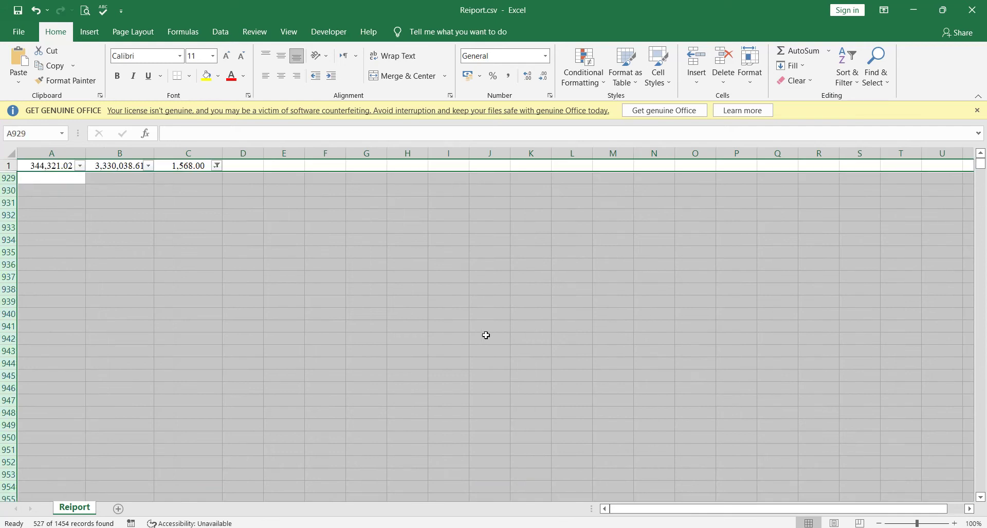
pyautogui.click(485, 334)
pyautogui.click(377, 292)
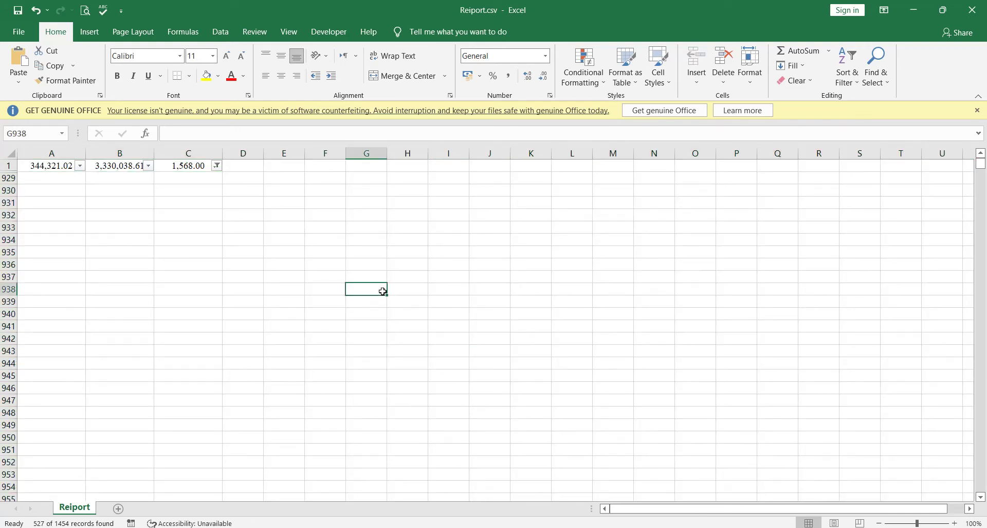
# Step: Clear the column C filter criteria so all coordinate rows are listed again
pyautogui.click(300, 292)
pyautogui.click(847, 67)
pyautogui.click(856, 158)
pyautogui.click(545, 257)
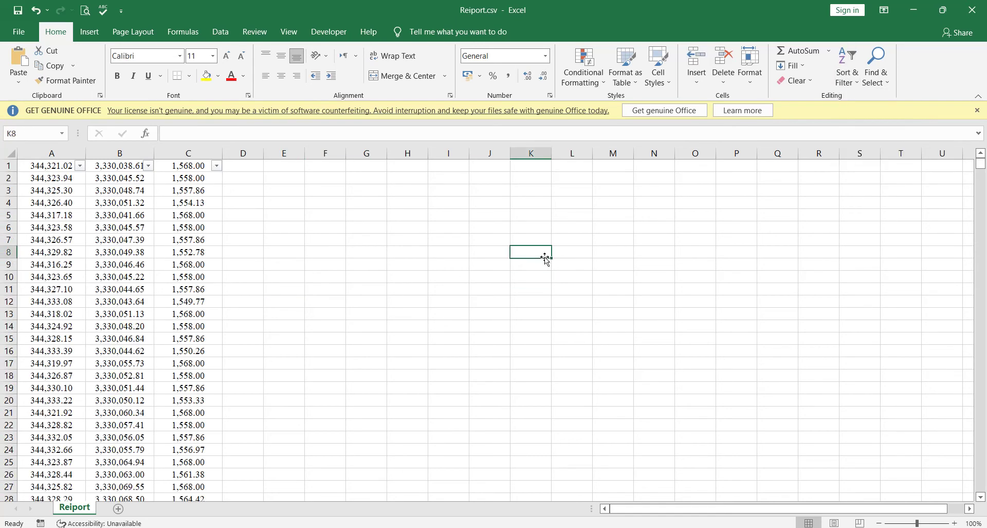
# Step: Save Reiport.csv, keeping the comma-delimited CSV format, and close the workbook
pyautogui.hotkey('ctrl', 's')
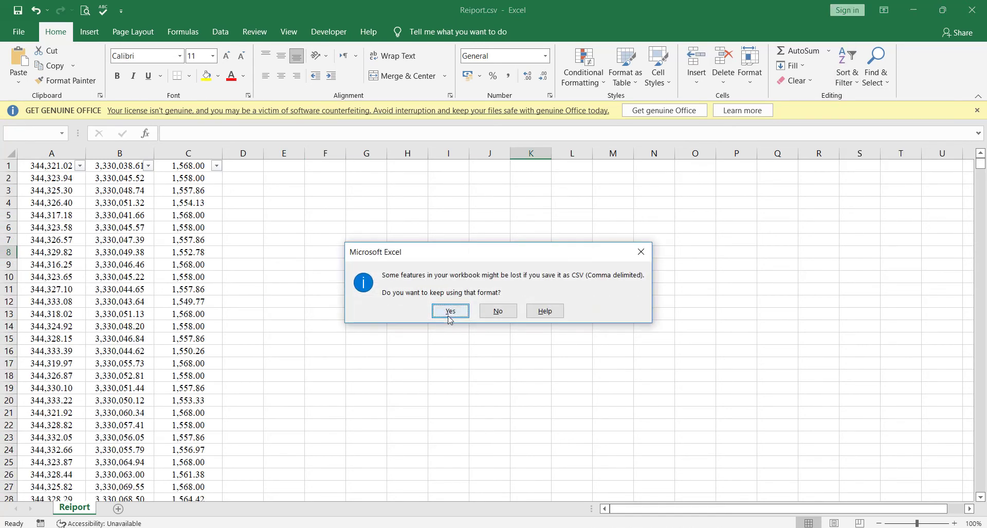
pyautogui.click(449, 311)
pyautogui.click(422, 251)
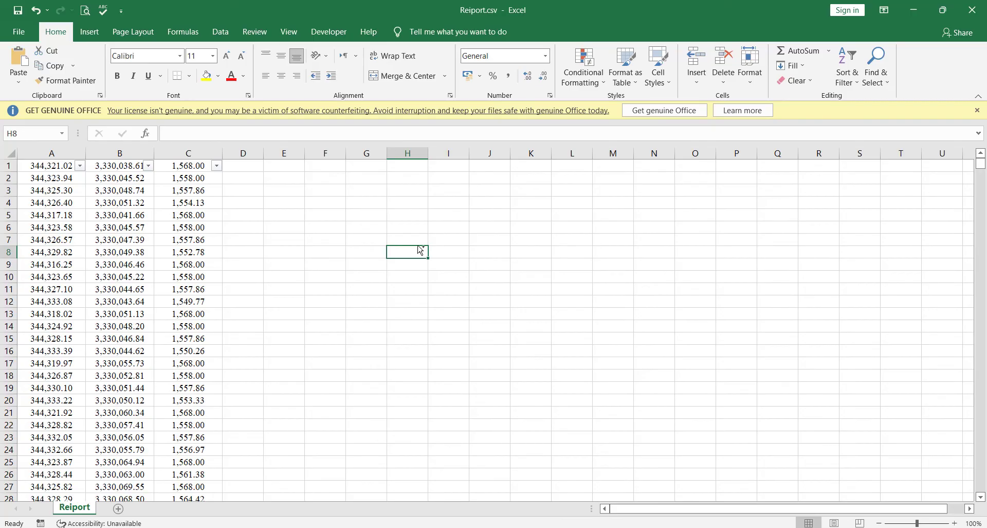
pyautogui.hotkey('ctrl', 'w')
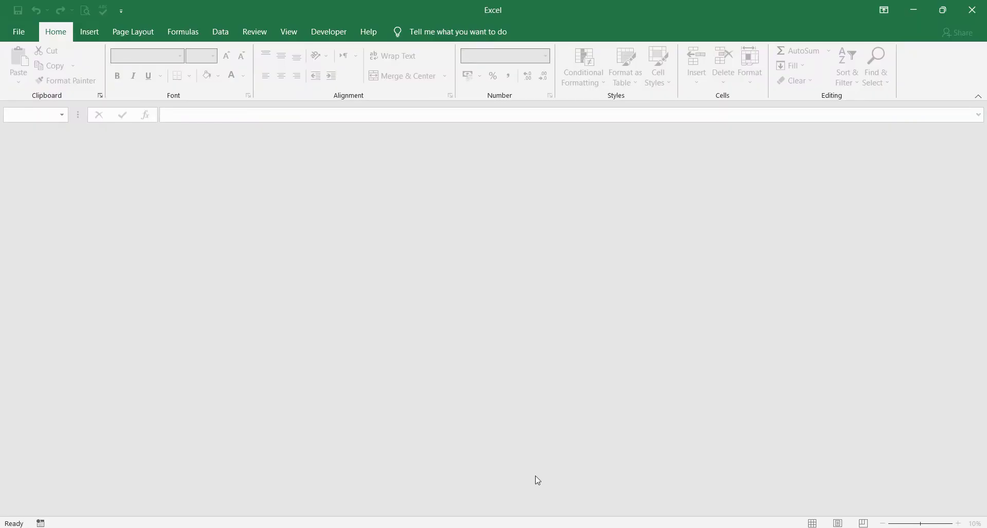
# Step: Switch to Civil 3D with 20-7-22.dwg and create a new blank drawing
pyautogui.moveTo(596, 524)
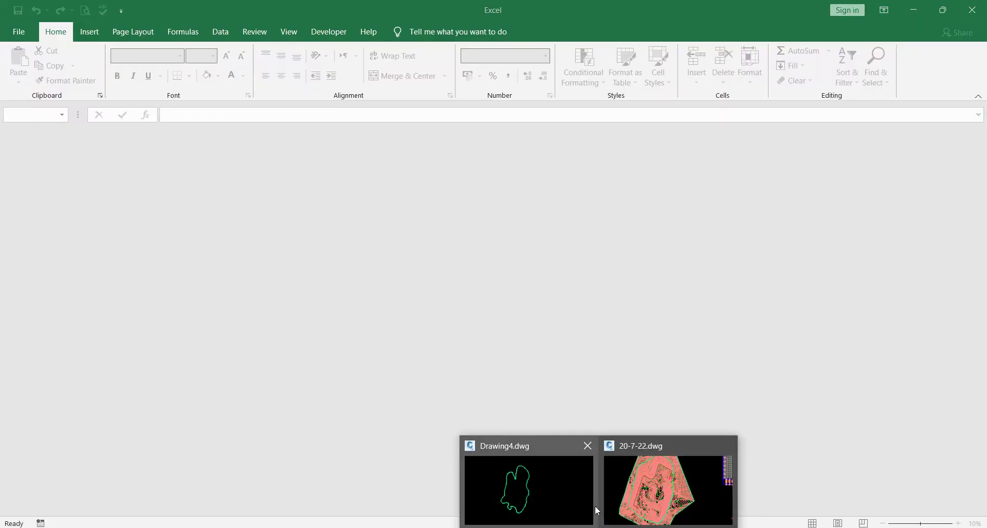
pyautogui.click(704, 446)
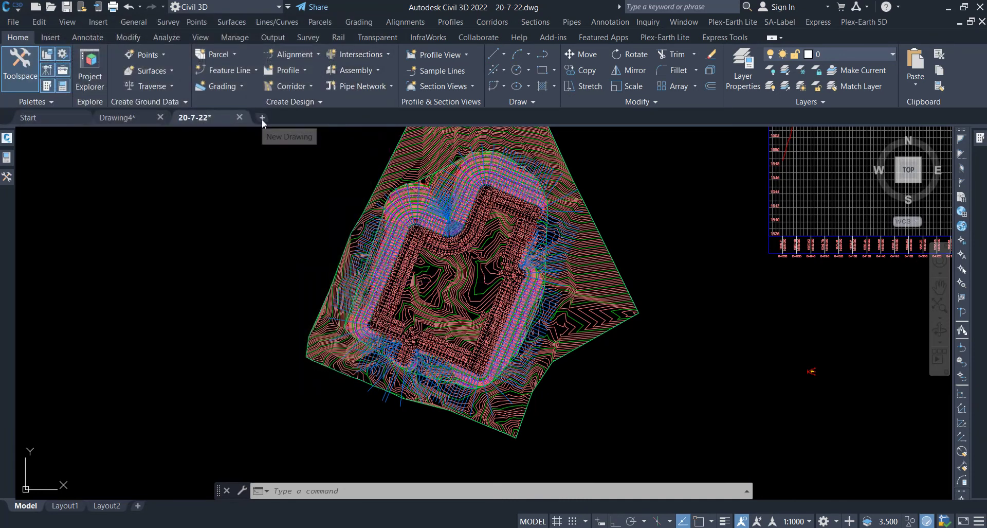
pyautogui.click(261, 118)
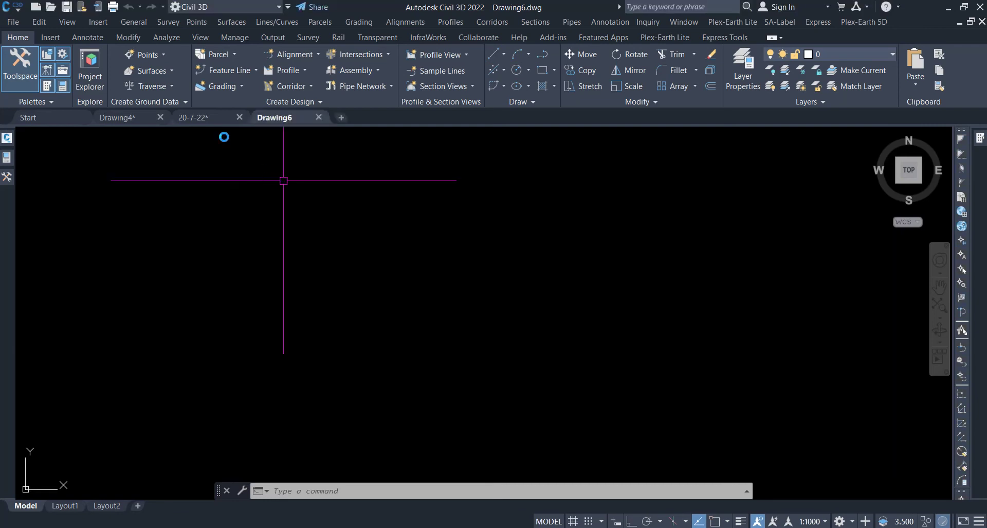
# Step: Start a point import with the point creation tools and choose Reiport.csv from Documents as the source file
pyautogui.click(149, 55)
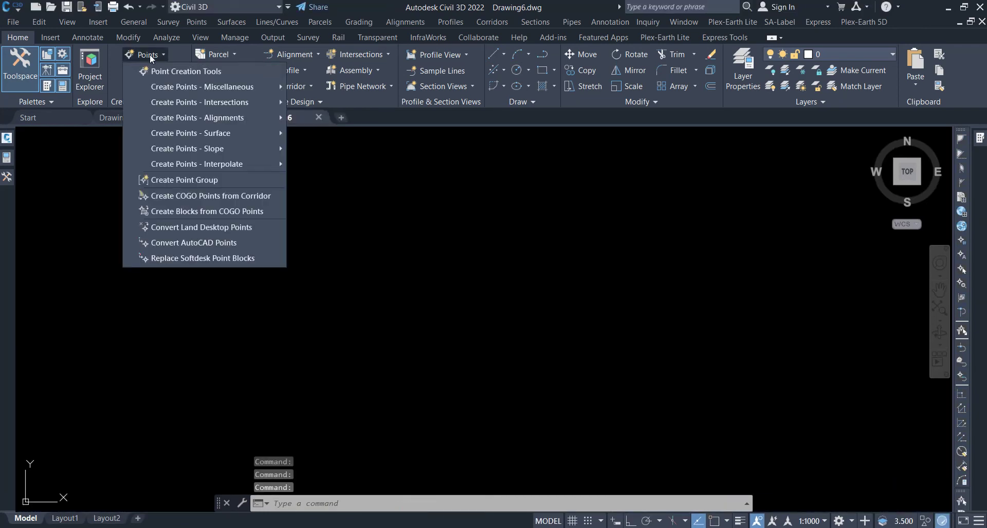
pyautogui.click(162, 71)
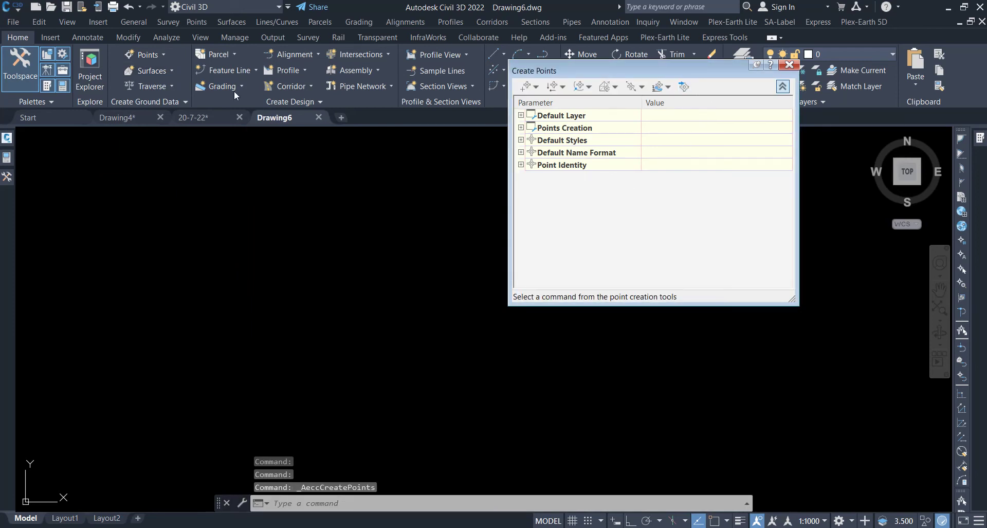
pyautogui.moveTo(579, 78); pyautogui.dragTo(492, 165)
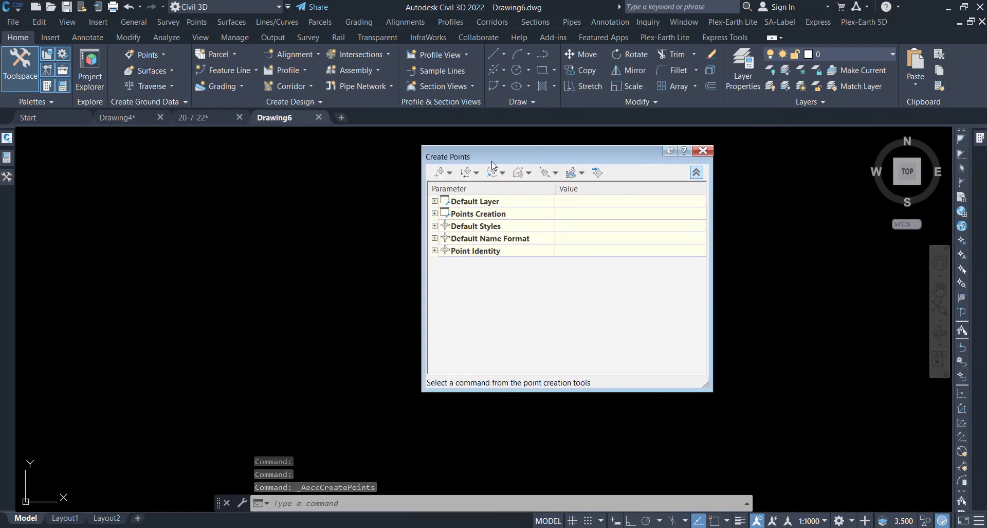
pyautogui.click(598, 172)
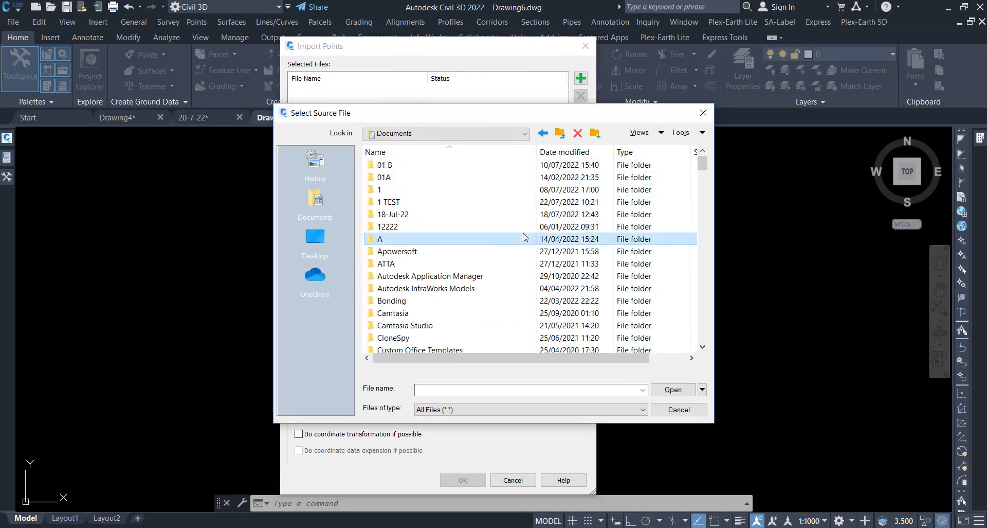
pyautogui.press('r')
pyautogui.click(394, 241)
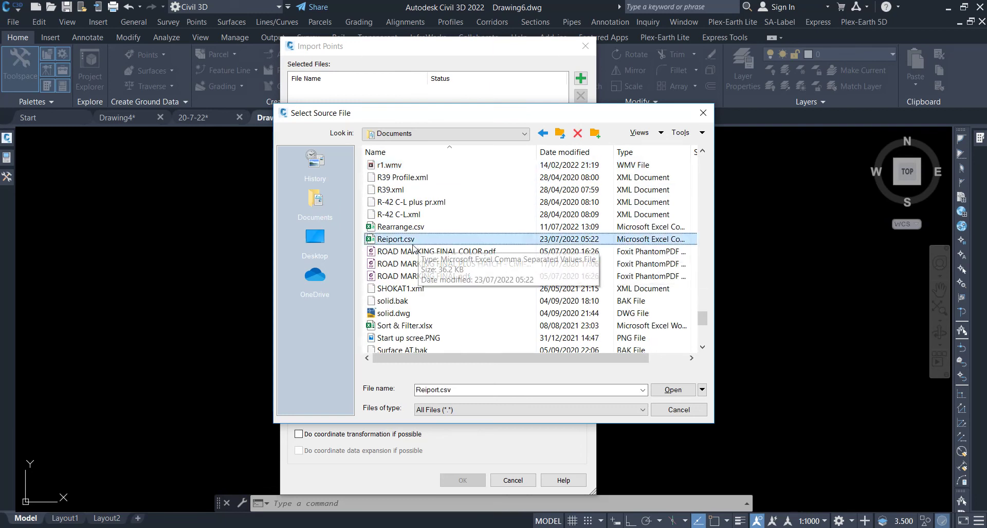
pyautogui.click(671, 389)
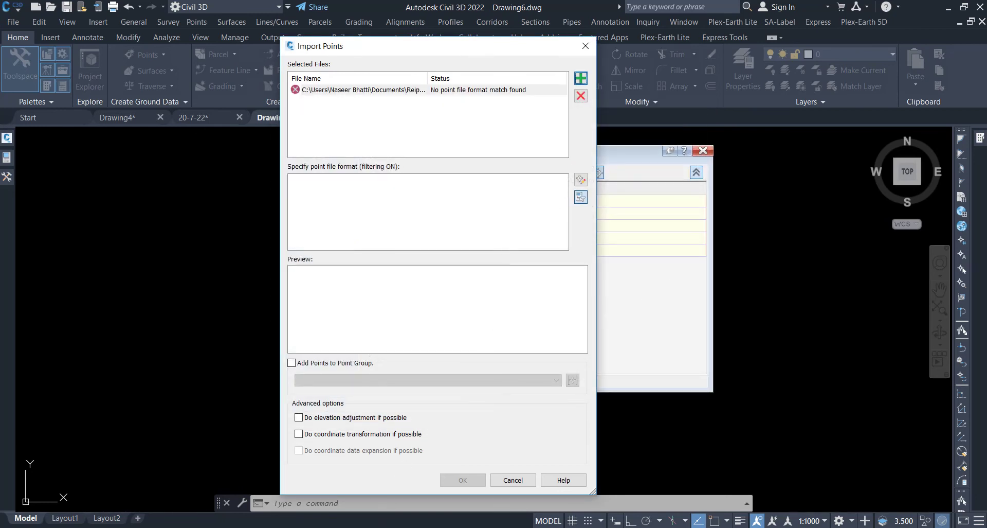
# Step: Switch to Excel and reopen Reiport.csv from the recent files to inspect its coordinate columns
pyautogui.click(386, 514)
pyautogui.click(17, 32)
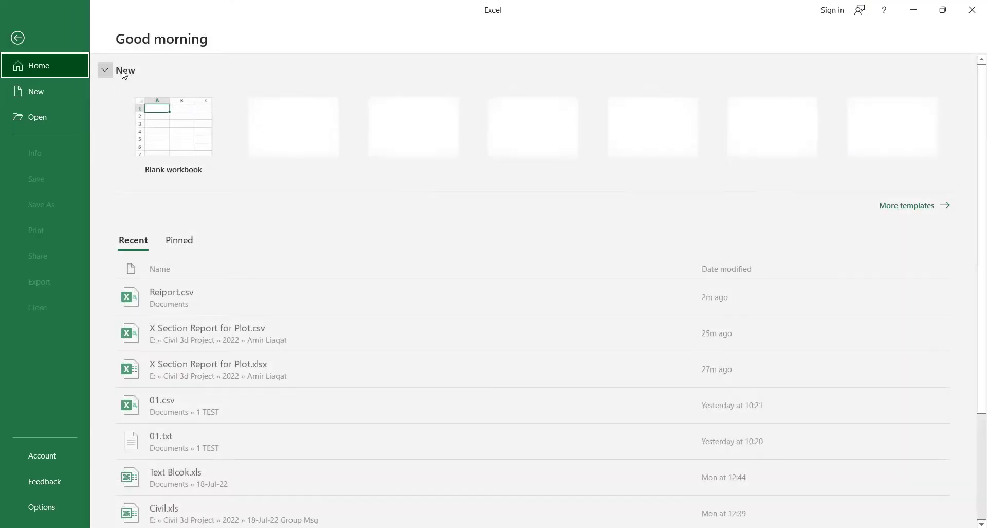
pyautogui.click(173, 293)
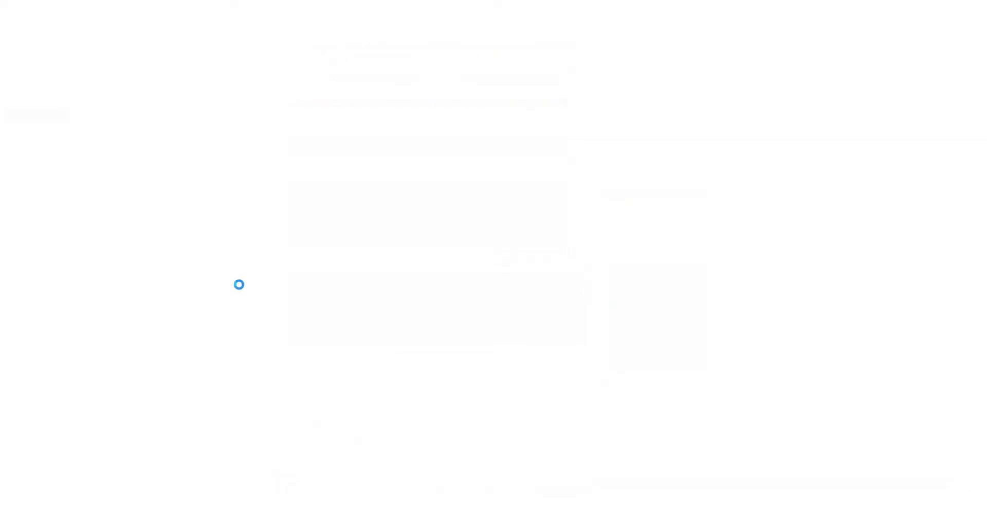
pyautogui.moveTo(52, 153); pyautogui.dragTo(166, 157)
pyautogui.click(355, 274)
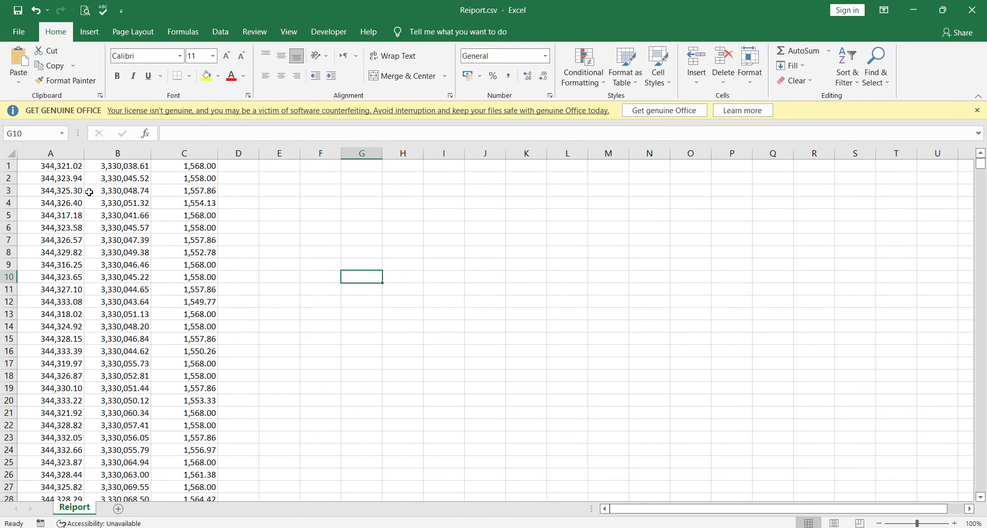
# Step: Format columns A to C as Number with 3 decimal places and no thousands separator
pyautogui.click(55, 172)
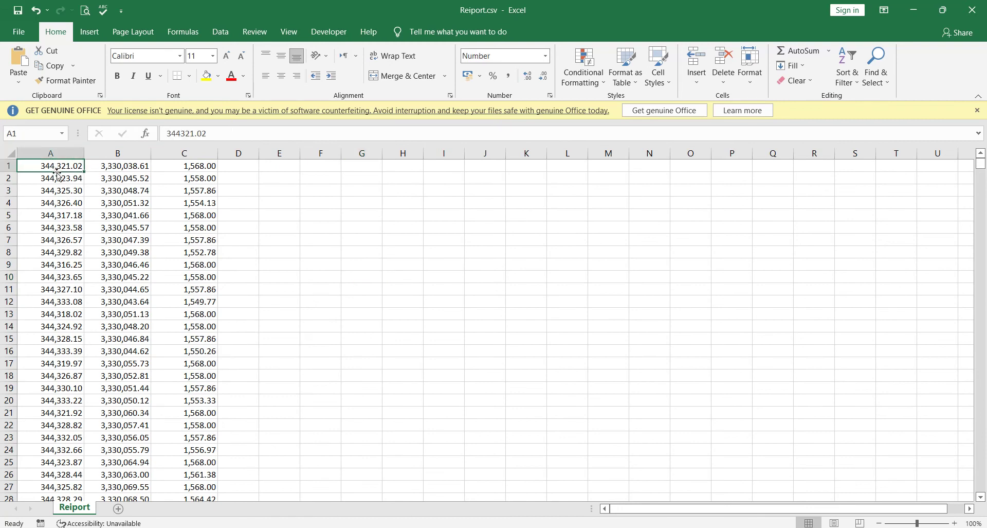
pyautogui.moveTo(70, 153); pyautogui.dragTo(182, 154)
pyautogui.rightClick(182, 155)
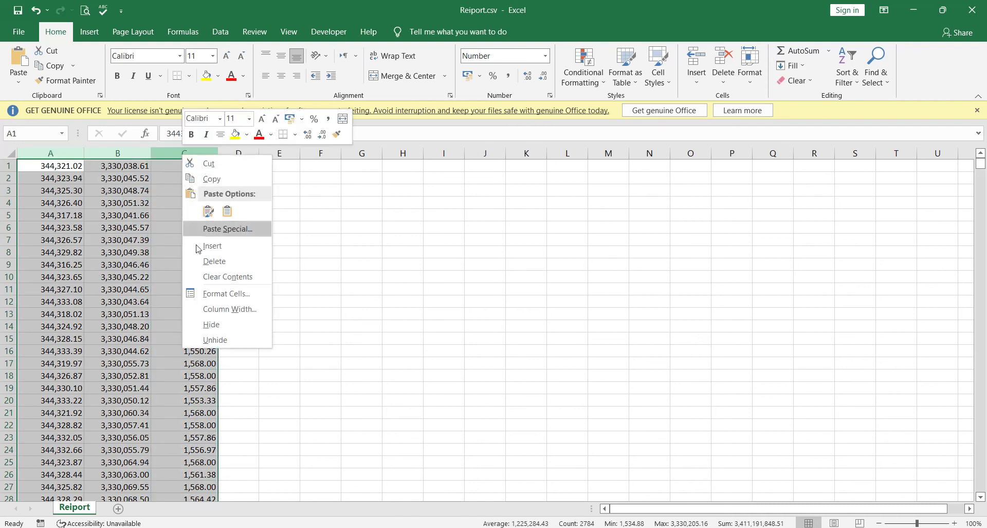
pyautogui.click(208, 293)
pyautogui.click(71, 194)
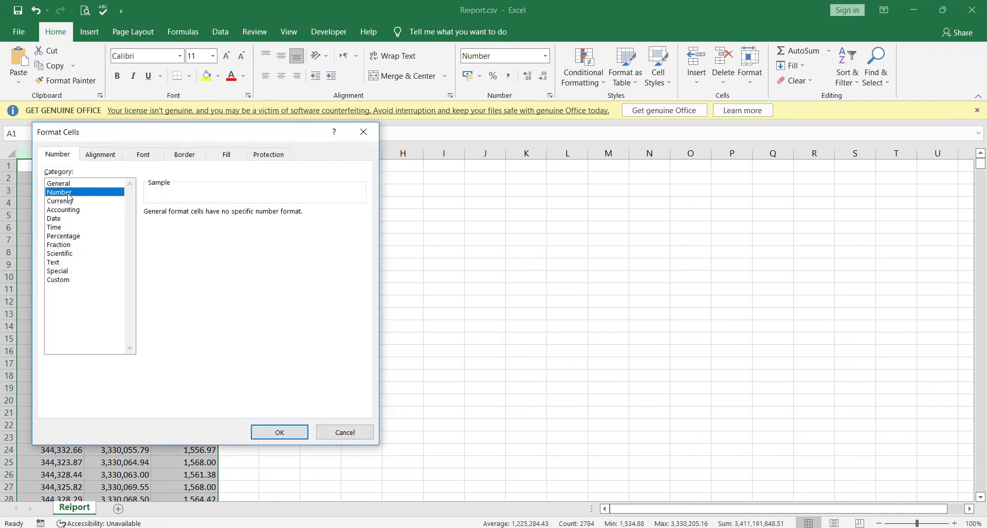
pyautogui.click(235, 211)
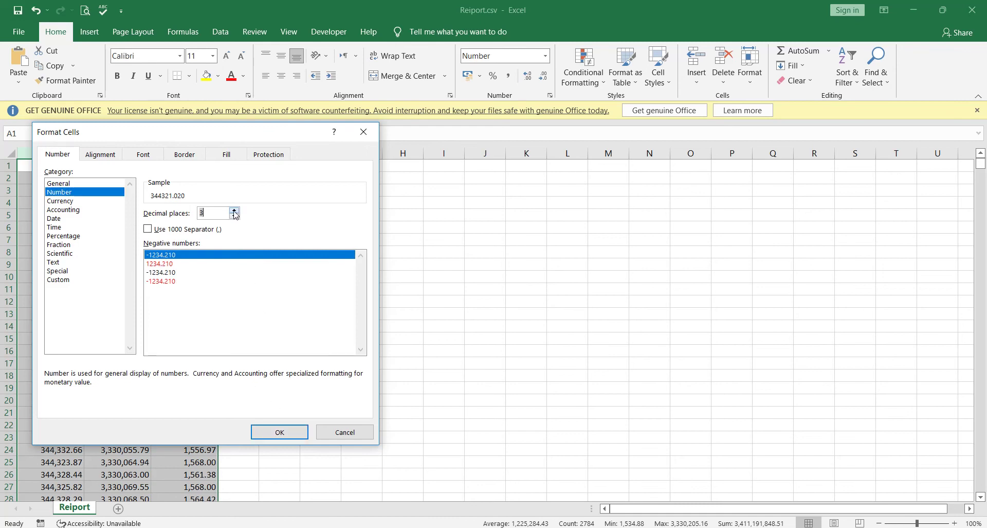
pyautogui.click(281, 431)
pyautogui.click(370, 300)
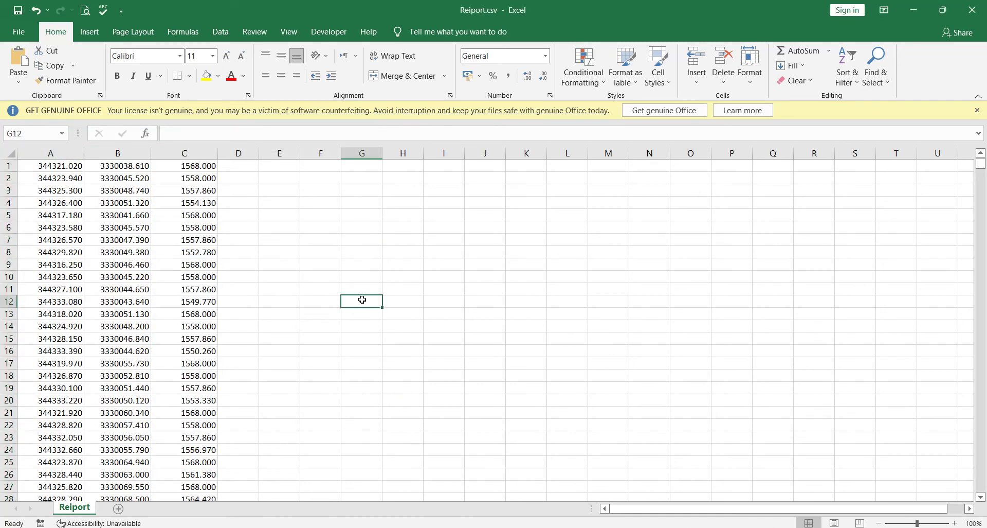
# Step: Close Reiport.csv, saving the changes in CSV format
pyautogui.hotkey('ctrl', 'w')
pyautogui.click(435, 288)
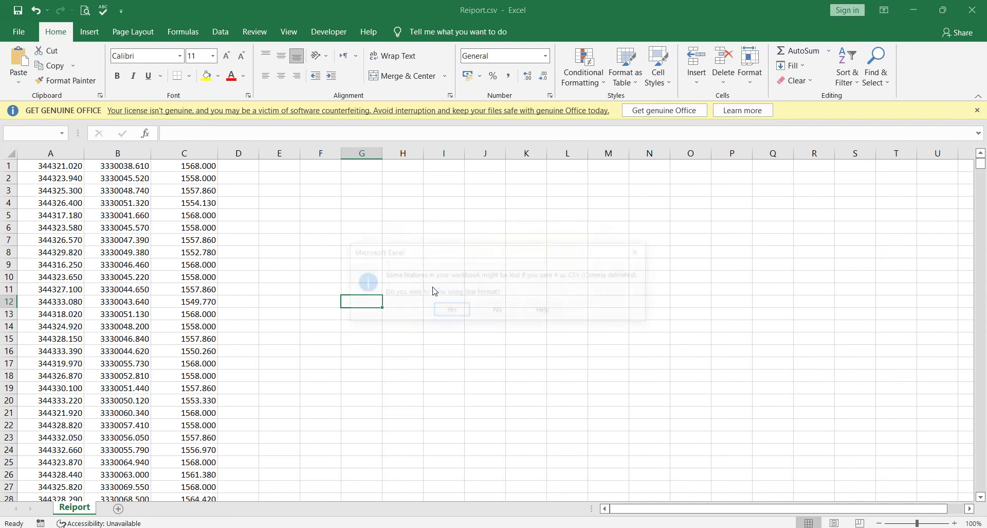
pyautogui.click(455, 311)
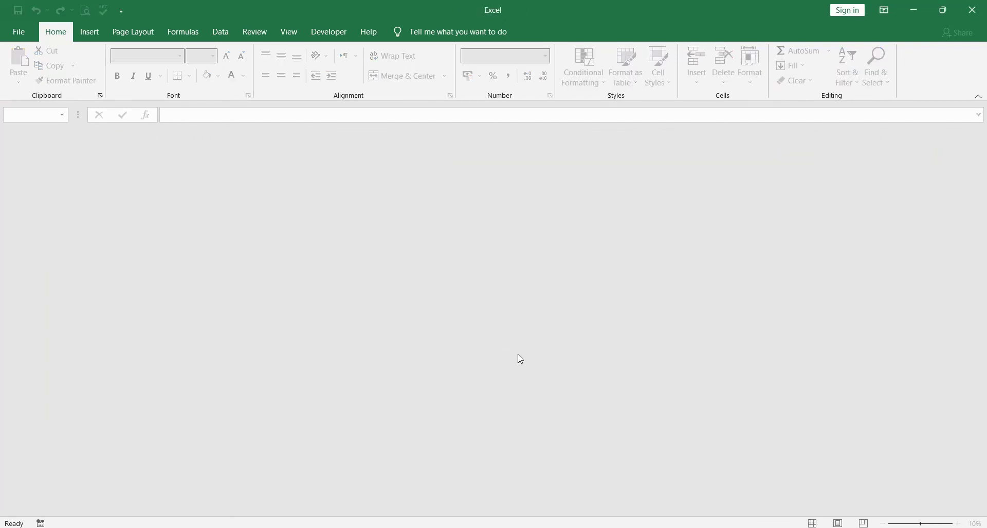
# Step: Switch back to Civil 3D and replace the unmatched import file with the re-saved Reiport.csv from Documents
pyautogui.click(707, 469)
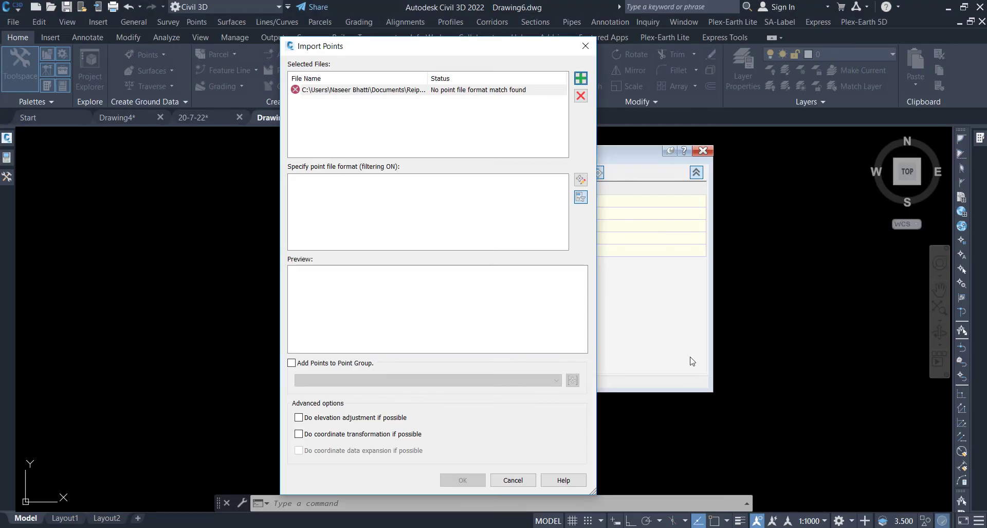
pyautogui.click(581, 96)
pyautogui.click(581, 78)
pyautogui.click(406, 202)
pyautogui.press('r')
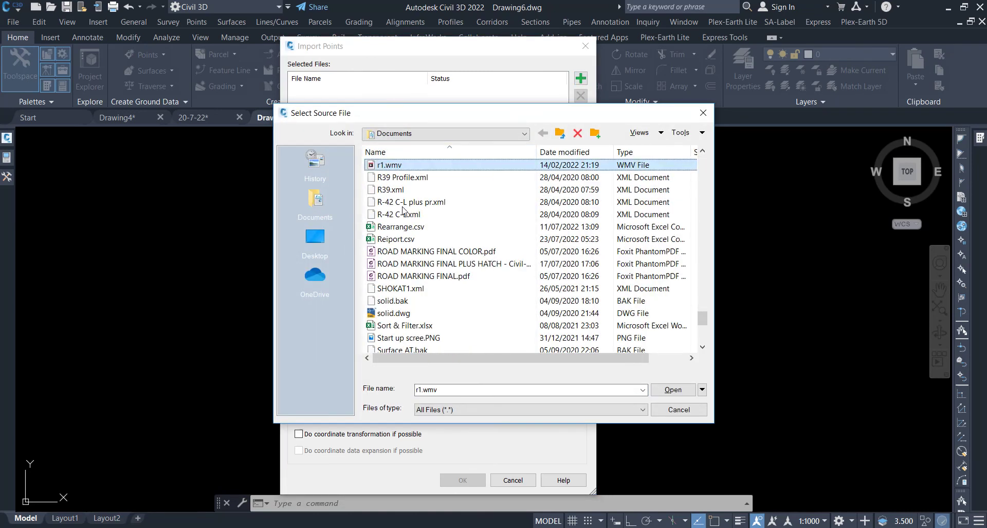
pyautogui.click(404, 226)
pyautogui.click(411, 238)
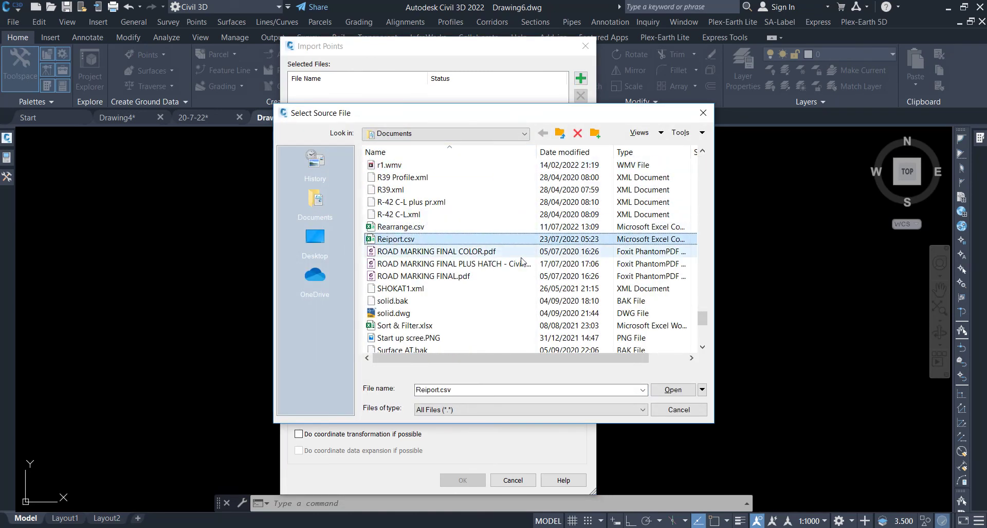
pyautogui.click(671, 391)
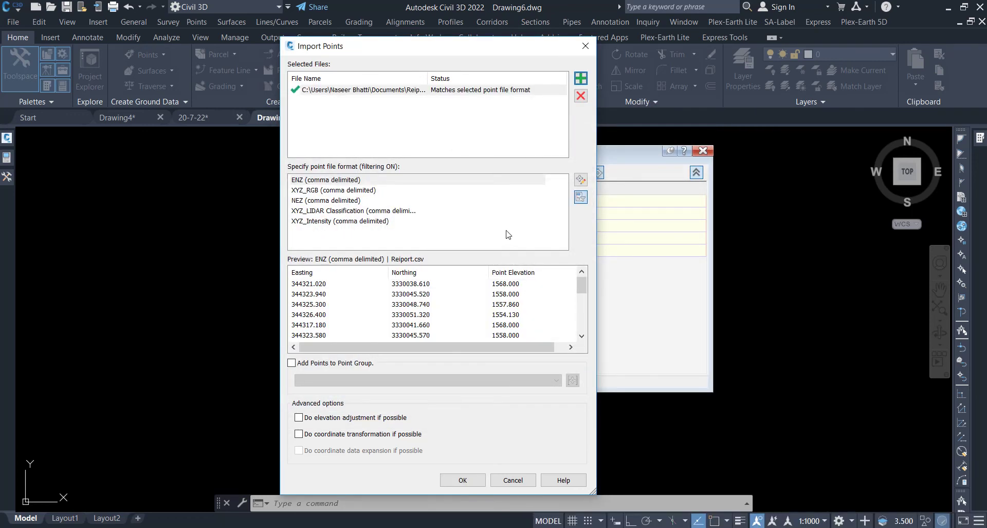
# Step: Import the points using the ENZ (comma delimited) format and zoom to the drawing extents
pyautogui.click(315, 181)
pyautogui.click(474, 472)
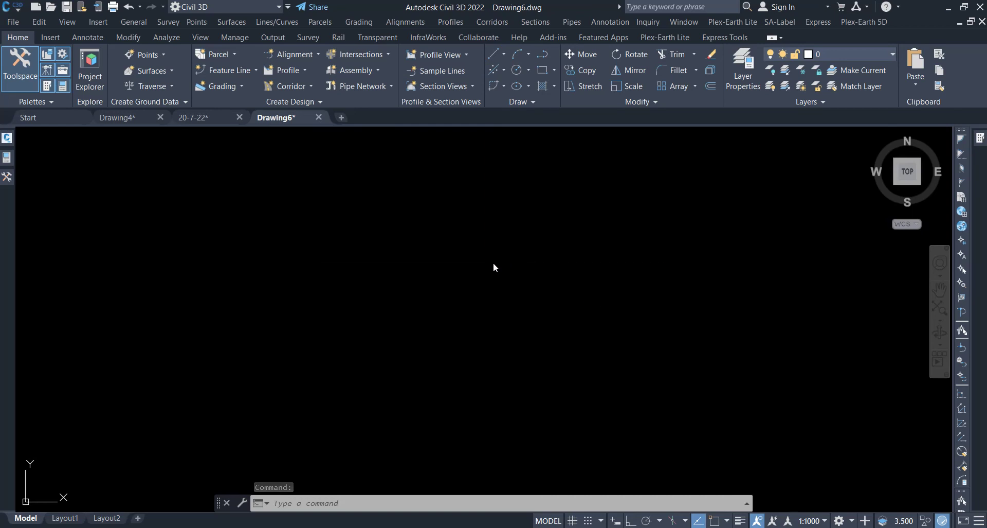
pyautogui.write('z')
pyautogui.press('Return')
pyautogui.write('e')
pyautogui.press('Return')
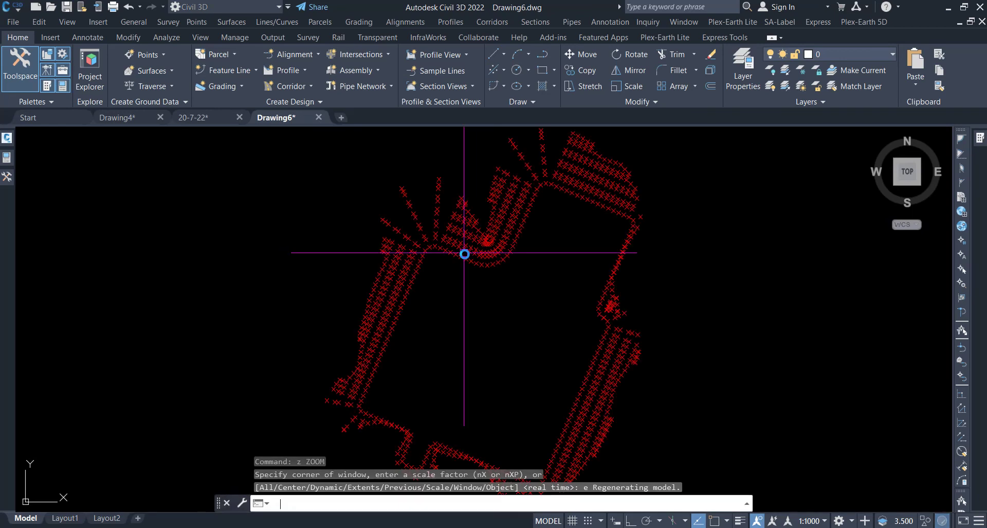
pyautogui.scroll(-2, 389, 215)
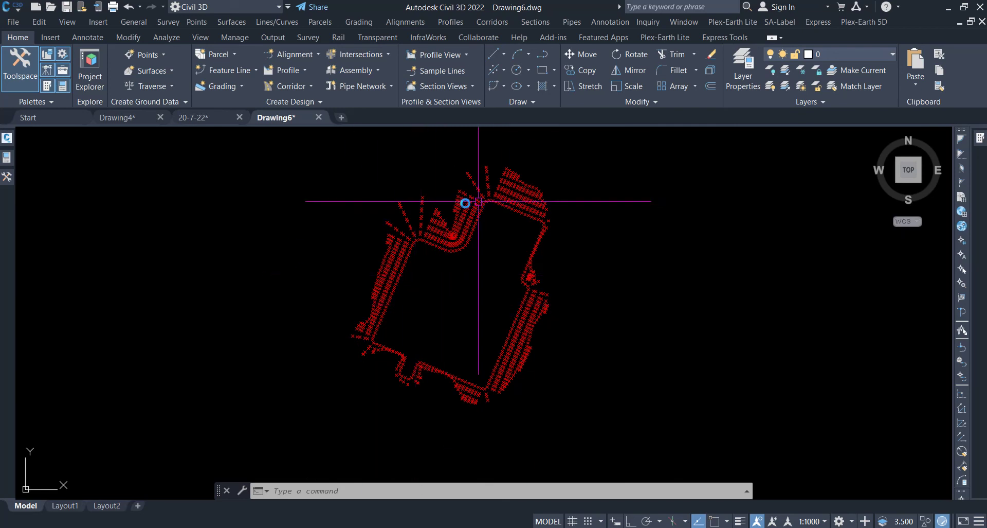
# Step: Start creating a TIN surface in Drawing6 and name it 01
pyautogui.click(7, 178)
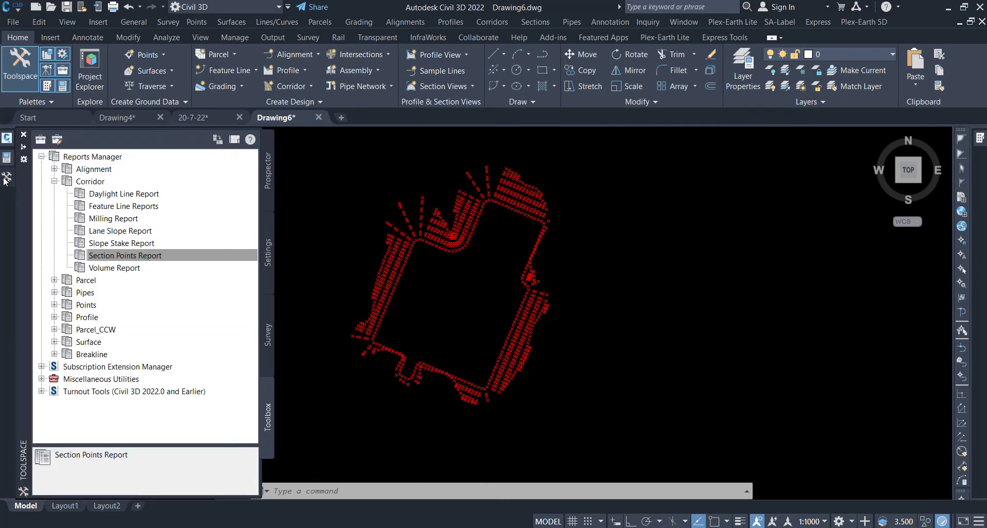
pyautogui.click(267, 173)
pyautogui.click(82, 207)
pyautogui.rightClick(83, 207)
pyautogui.click(118, 212)
pyautogui.click(724, 288)
pyautogui.write('01')
pyautogui.press('Return')
# Step: Set the surface style to Contours 1m and 5m (Design) and create the surface
pyautogui.click(765, 315)
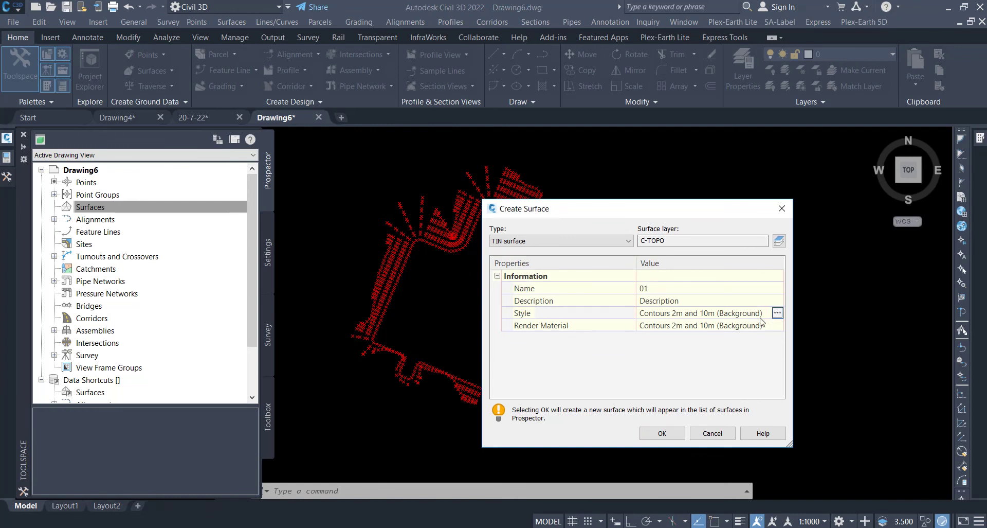
pyautogui.click(777, 313)
pyautogui.click(682, 378)
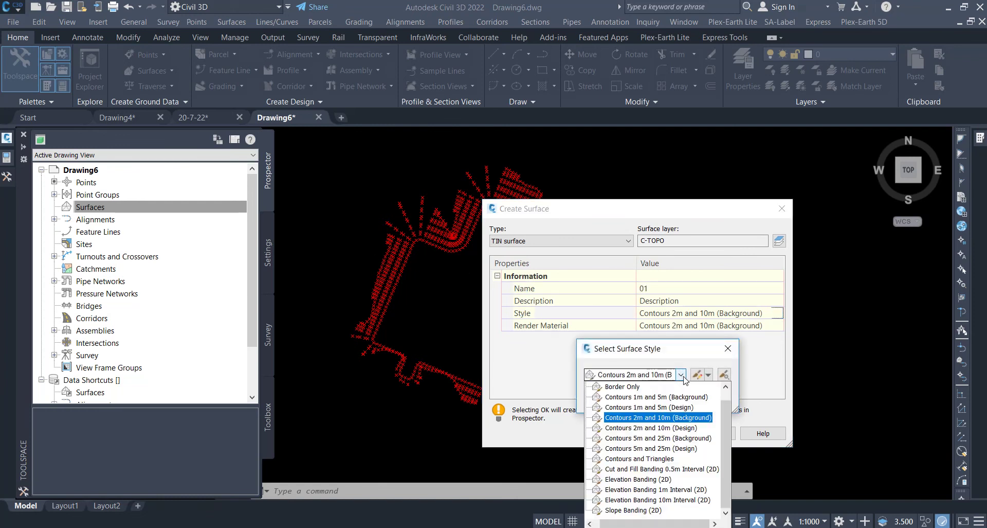
pyautogui.click(684, 404)
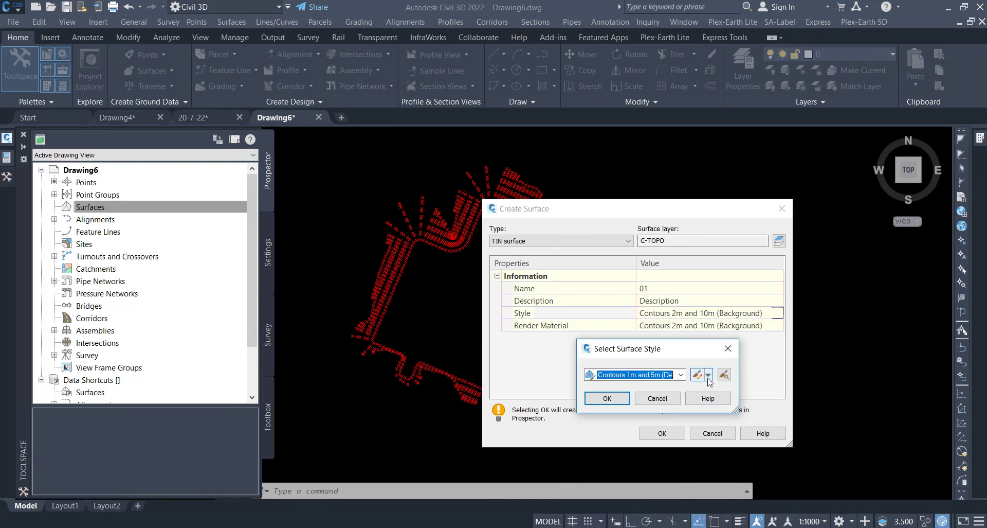
pyautogui.click(708, 376)
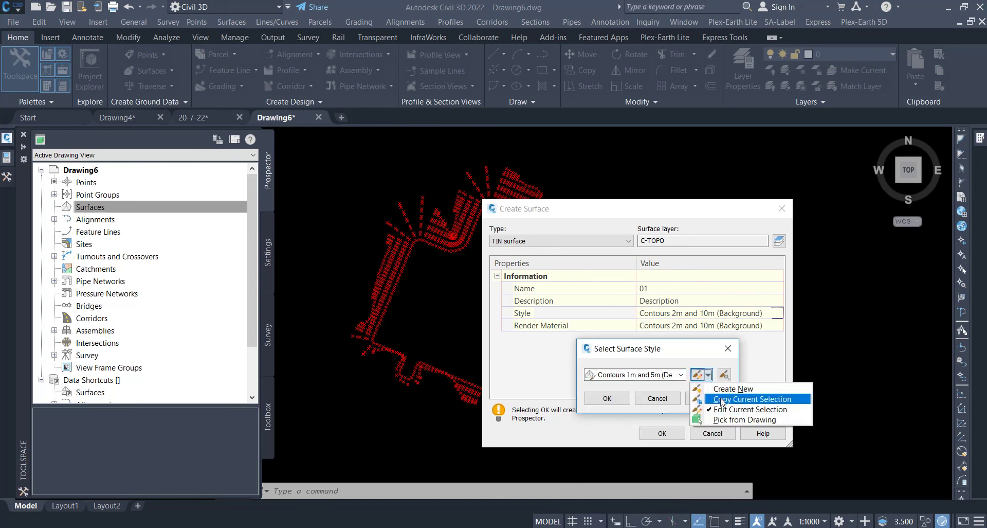
pyautogui.click(612, 400)
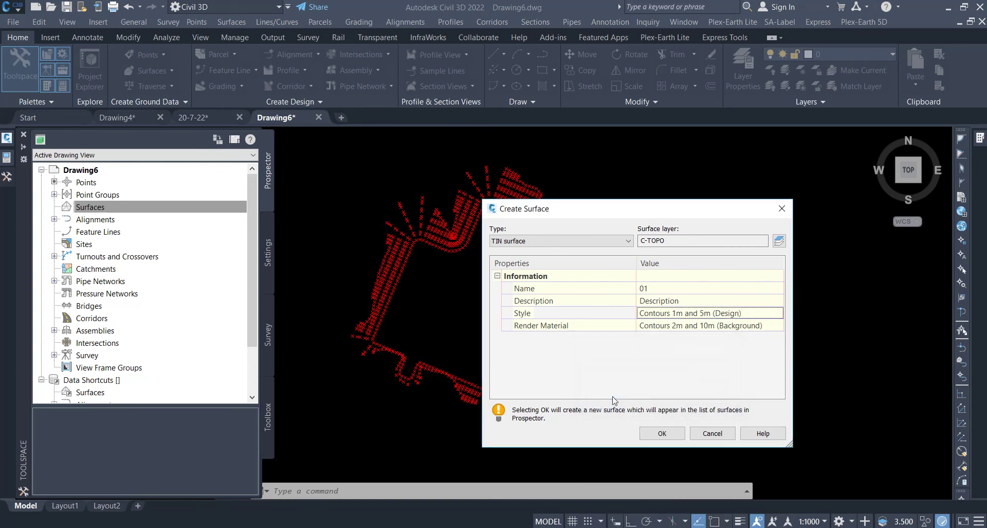
pyautogui.click(661, 433)
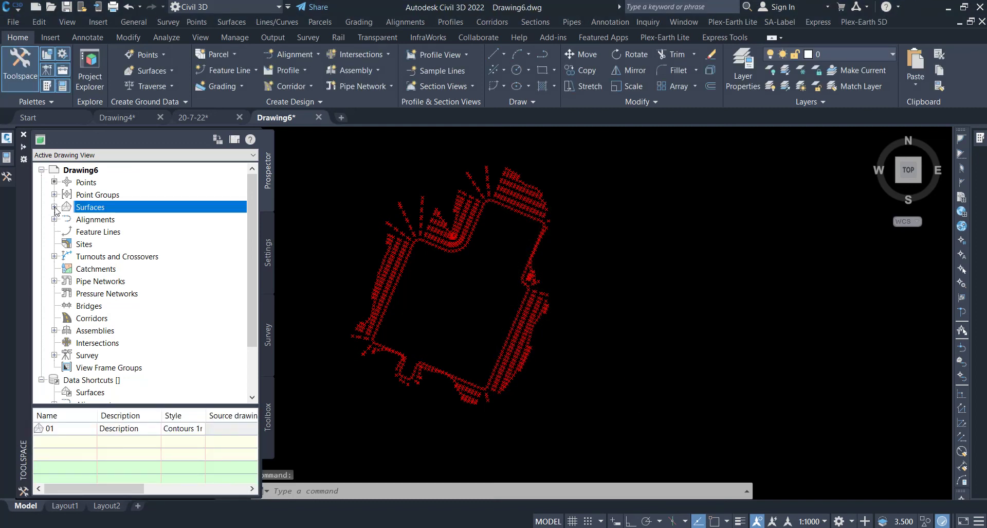
# Step: Add the imported points to surface 01 by adding a point group to its definition
pyautogui.click(54, 207)
pyautogui.click(66, 219)
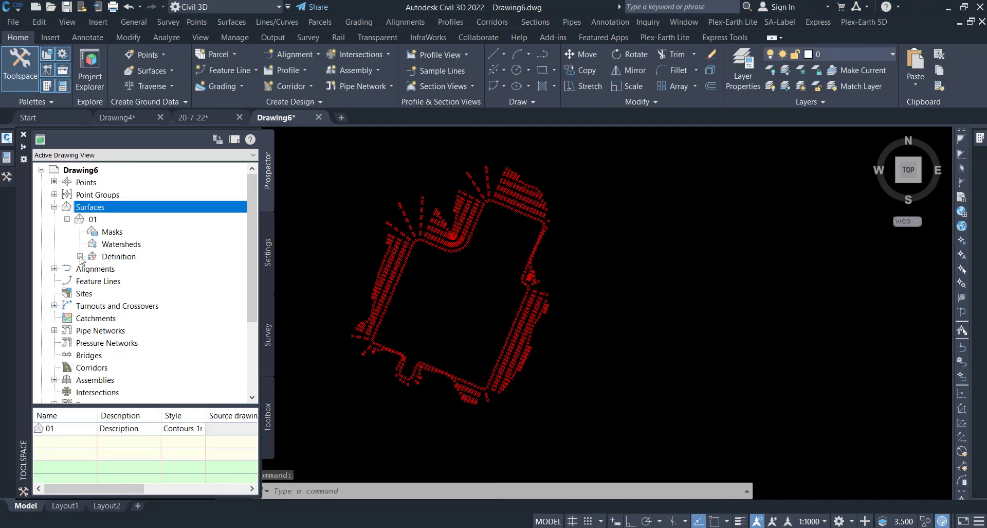
pyautogui.click(80, 256)
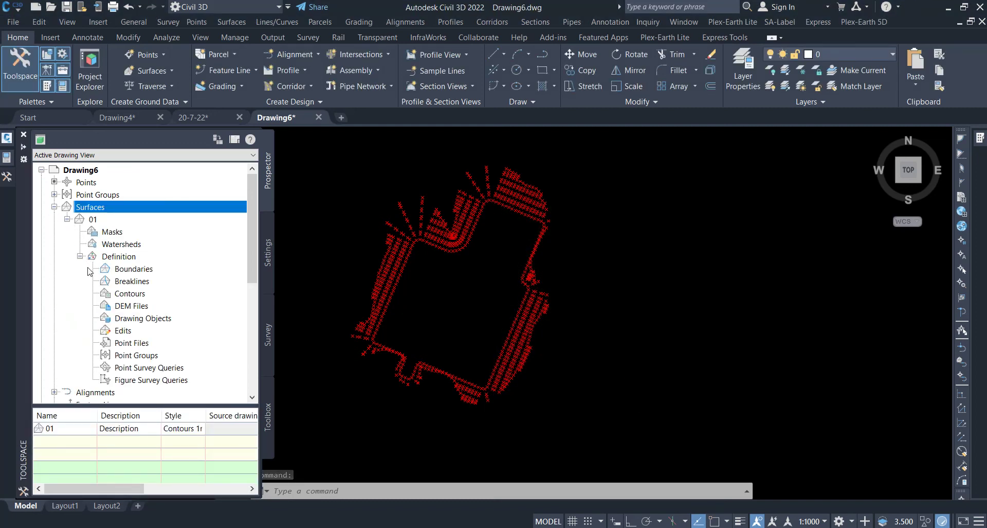
pyautogui.rightClick(136, 356)
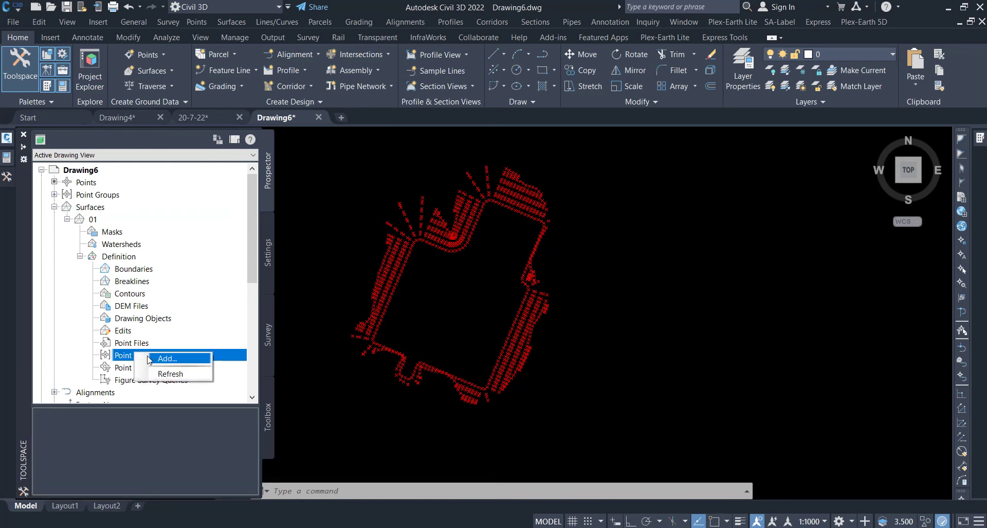
pyautogui.click(154, 357)
pyautogui.click(428, 250)
pyautogui.click(416, 329)
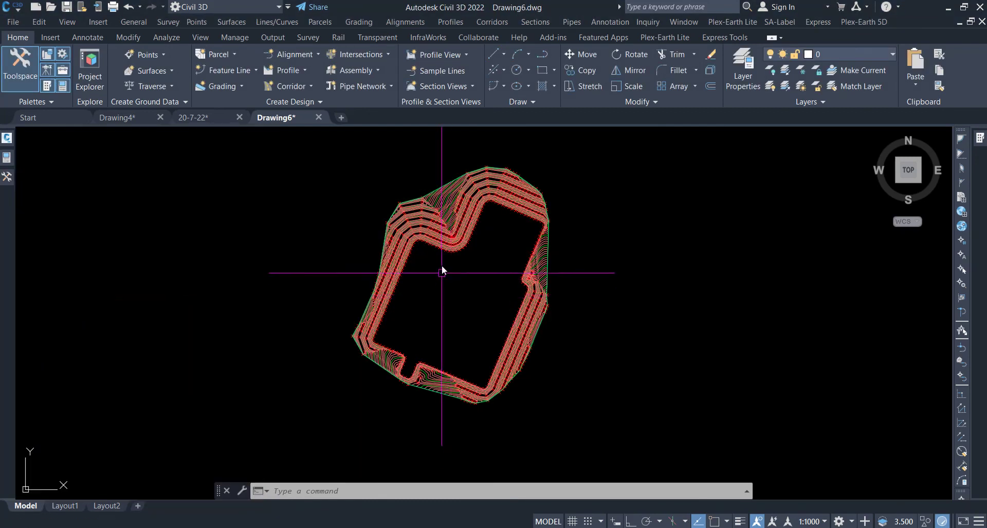
# Step: Inspect surface 01 in 3D from several angles in the Object Viewer, and close the viewer
pyautogui.click(450, 201)
pyautogui.rightClick(449, 201)
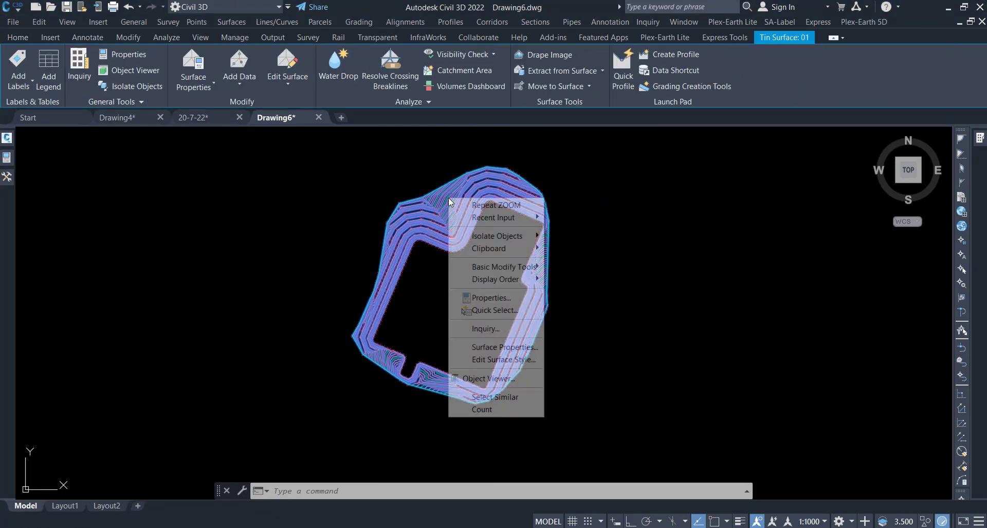
pyautogui.click(489, 377)
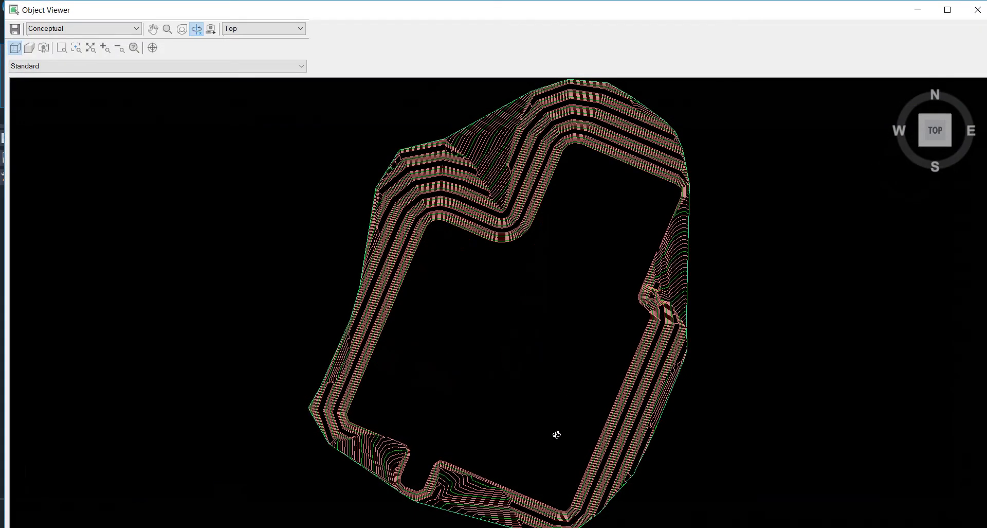
pyautogui.moveTo(555, 432)
pyautogui.mouseDown()
pyautogui.moveTo(502, 364)
pyautogui.moveTo(562, 230)
pyautogui.mouseUp()
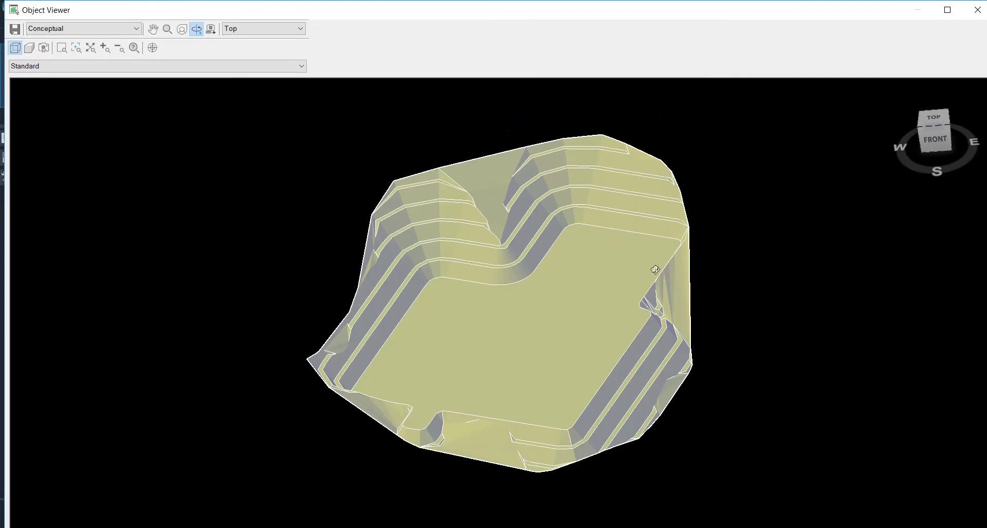
pyautogui.moveTo(656, 270); pyautogui.dragTo(621, 203)
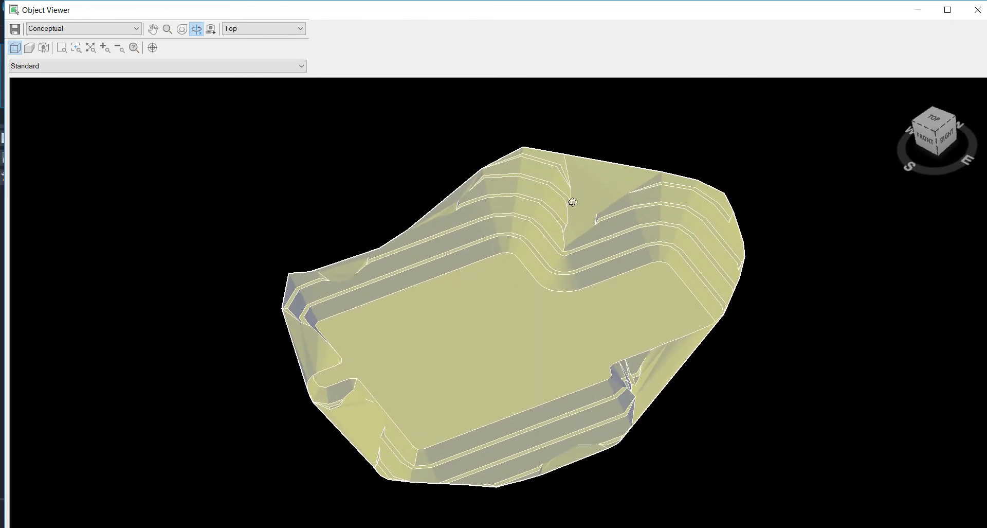
pyautogui.moveTo(490, 314); pyautogui.dragTo(513, 384)
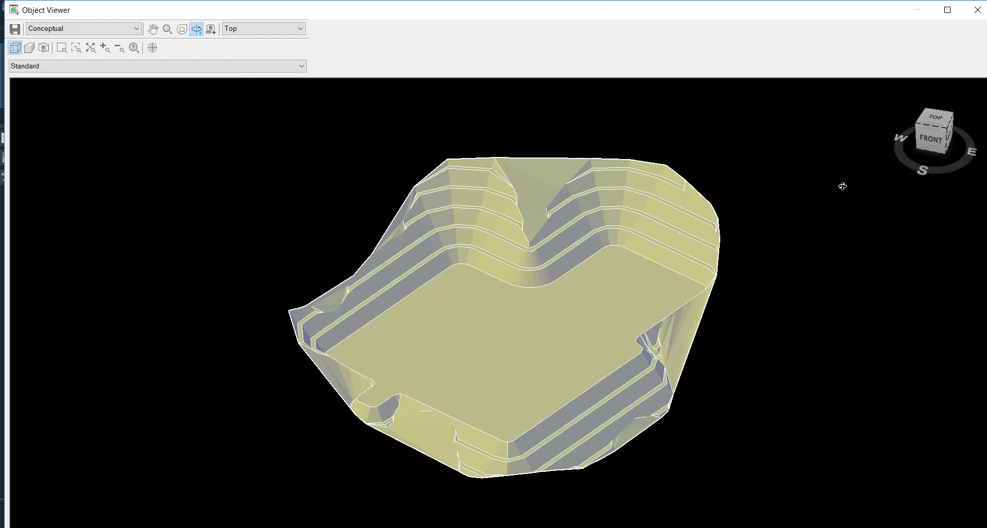
pyautogui.click(975, 18)
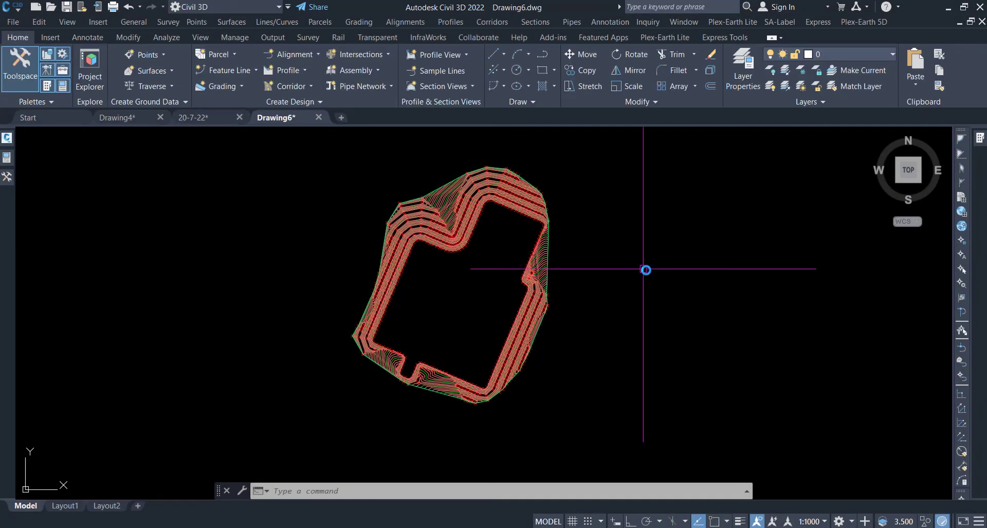